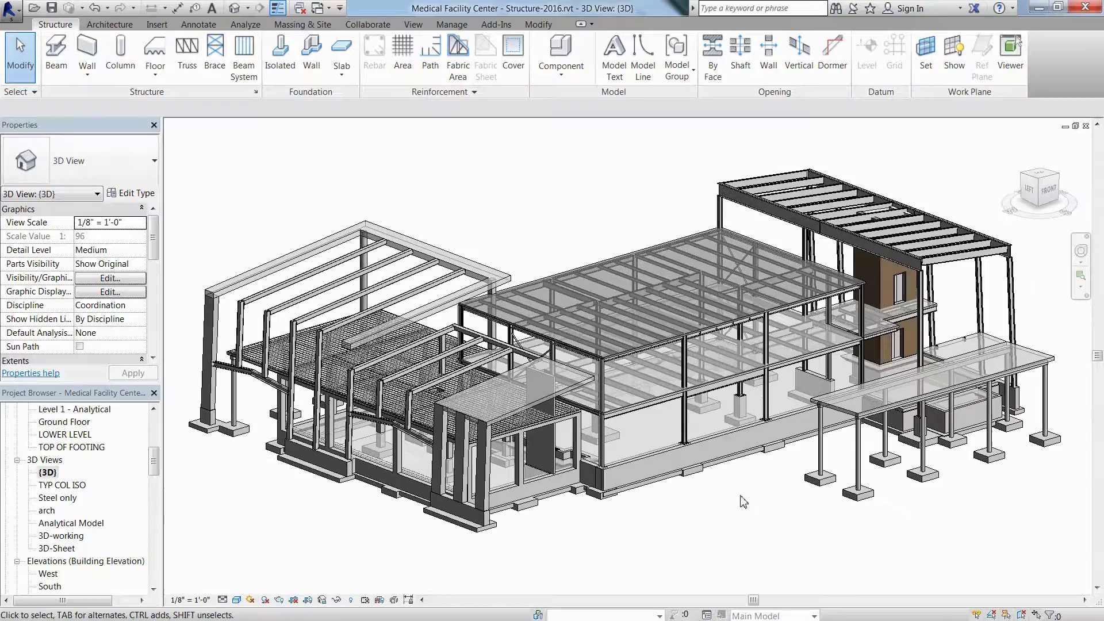
- Open the Steel only 3D view, orbit the frame and review the W12X40 column's type properties
double_click(74, 499)
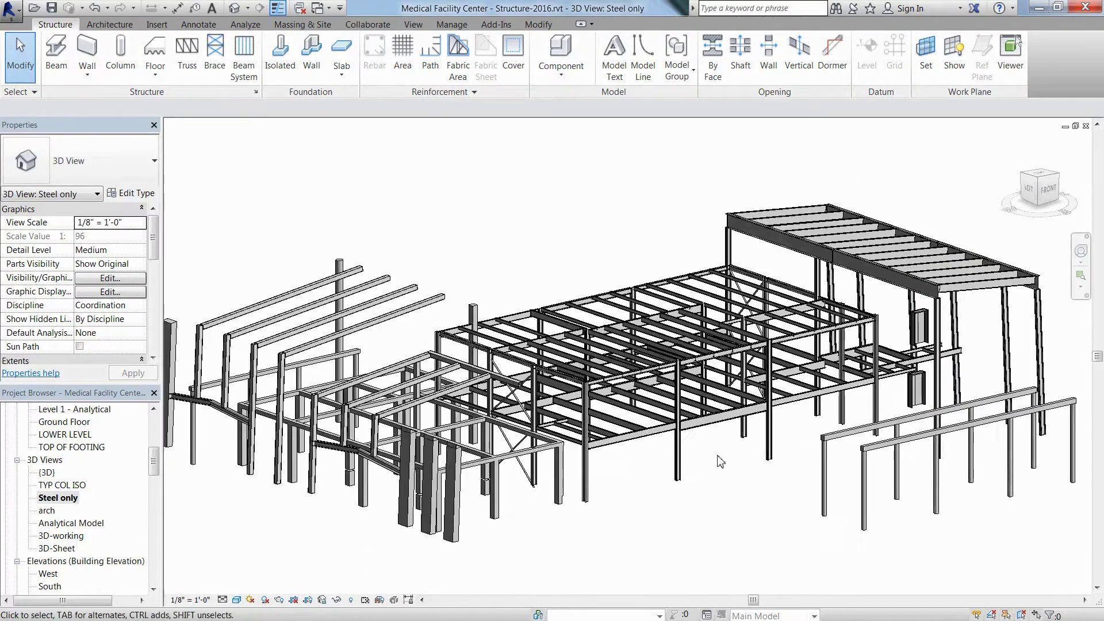
middle_click_drag(721, 461, 608, 483, "shift")
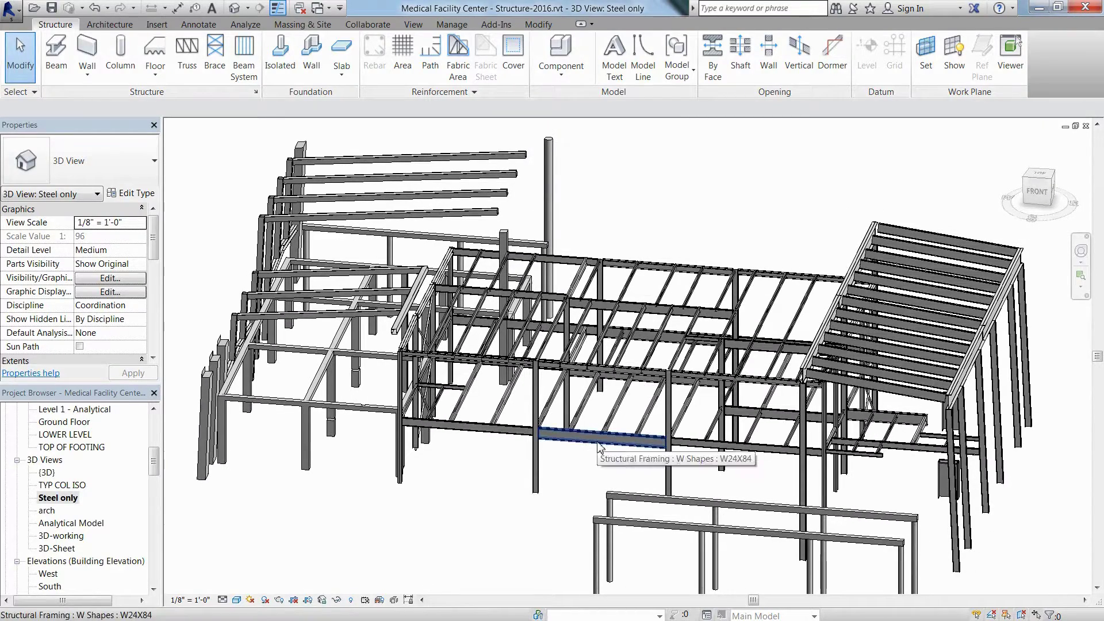
left_click(540, 462)
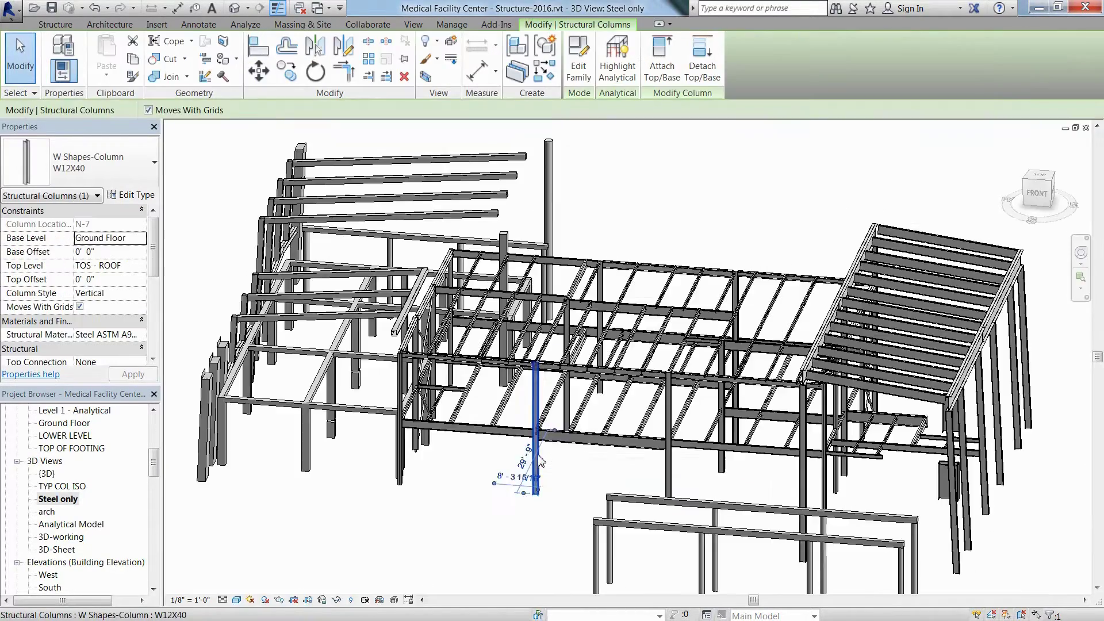
left_click(132, 196)
scroll(995, 338, "down", 10)
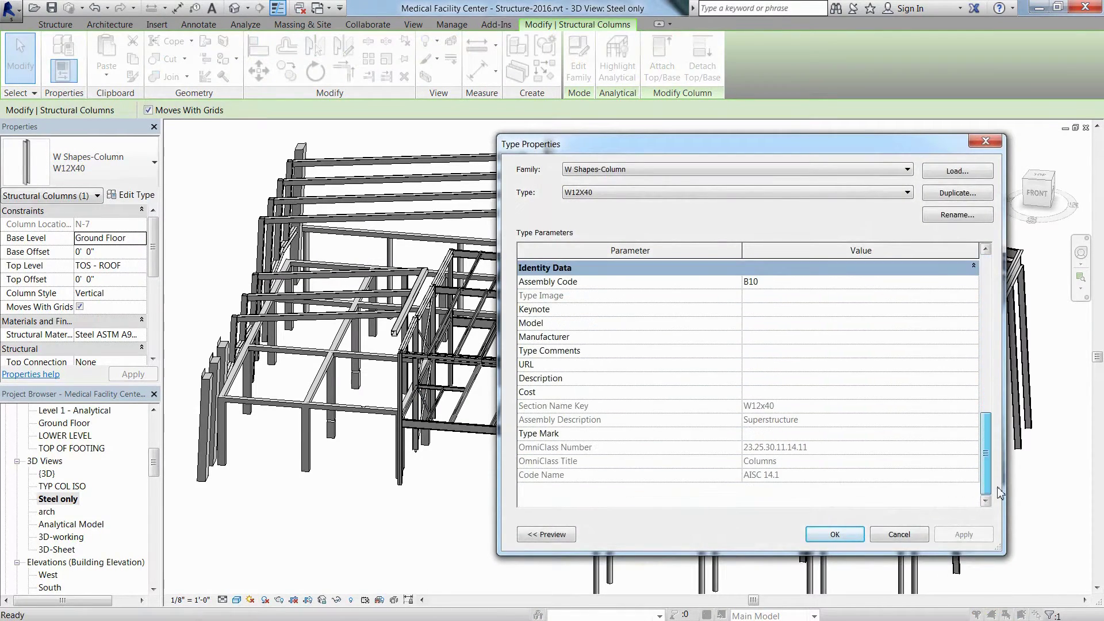
left_click(899, 534)
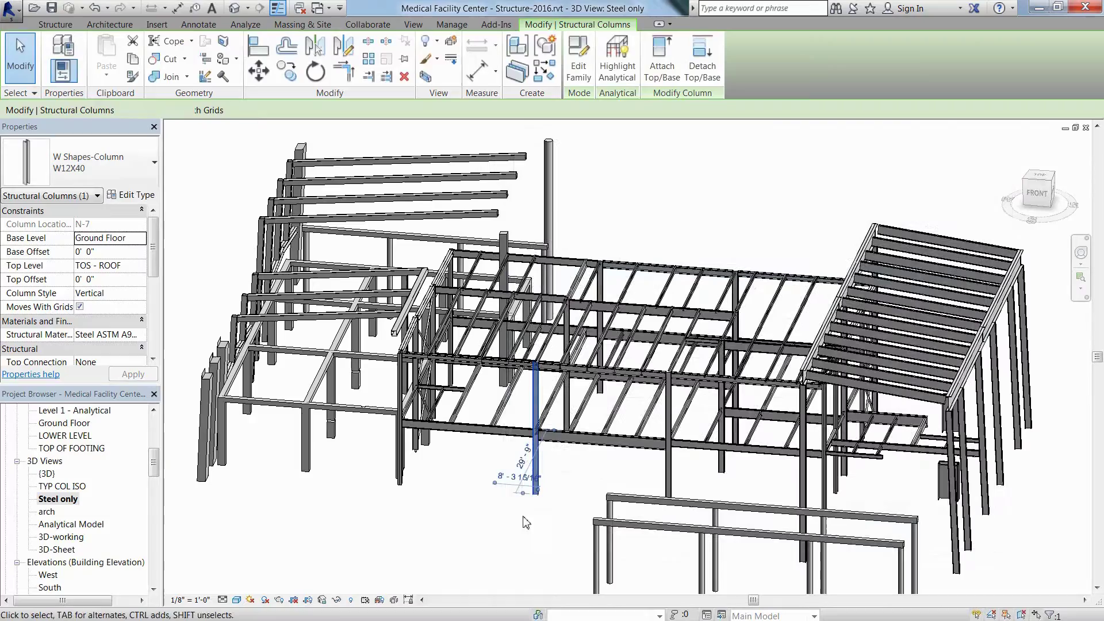
left_click(513, 528)
middle_click_drag(493, 519, 598, 503, "shift")
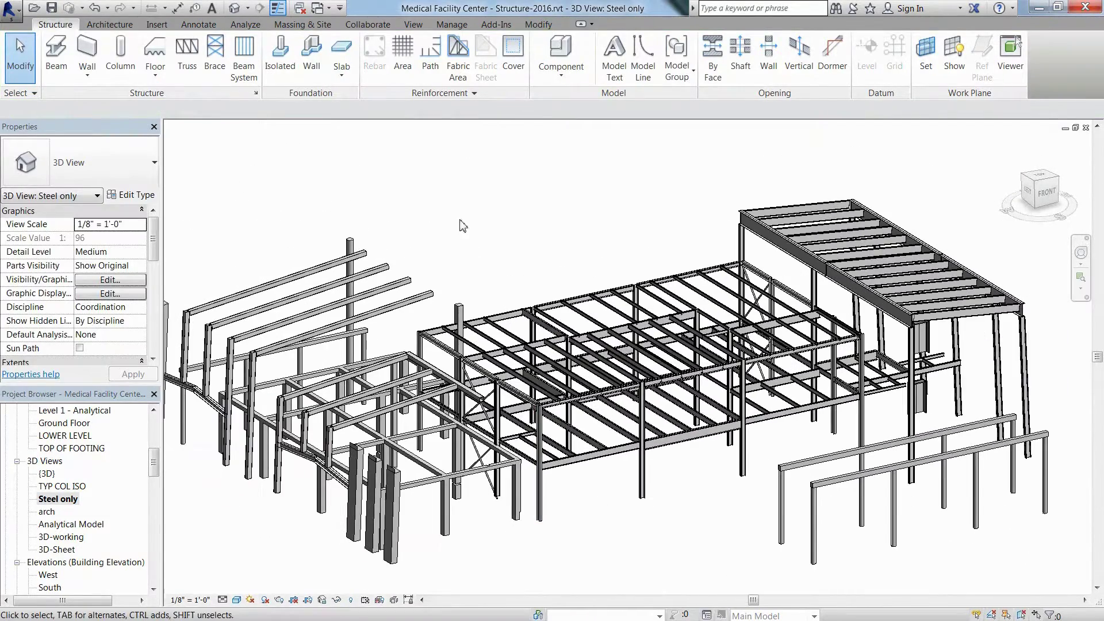
- Review and accept the Advance Steel Extension exchange settings
left_click(496, 24)
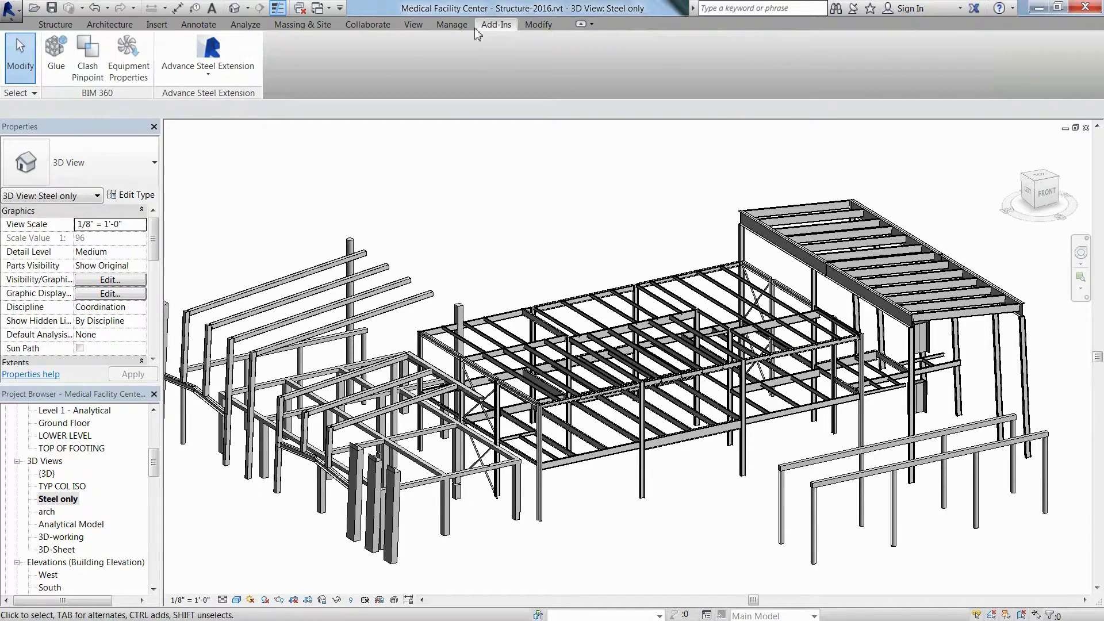
left_click(225, 79)
left_click(176, 146)
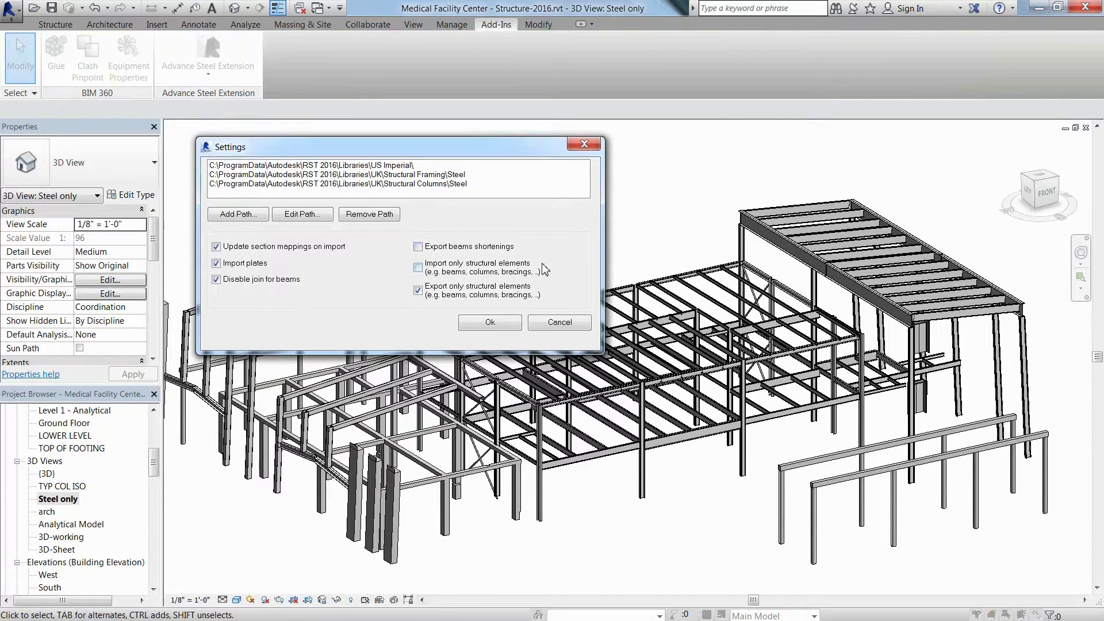
left_click(492, 323)
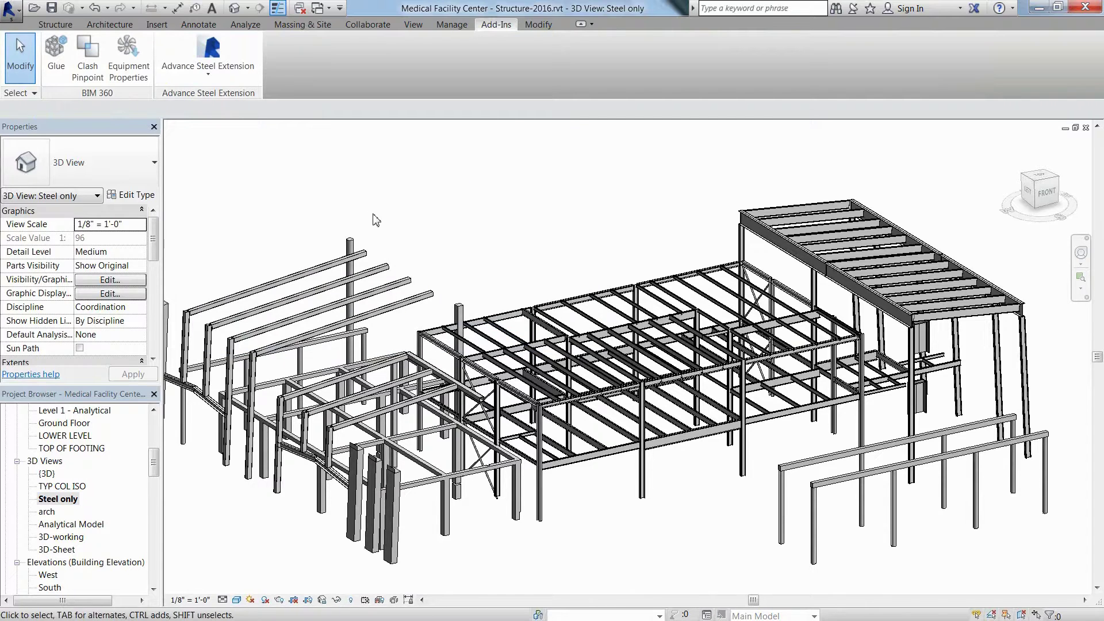
- Run Advance export with the UK library and save it as Medical Facility Center.smlx
left_click(213, 71)
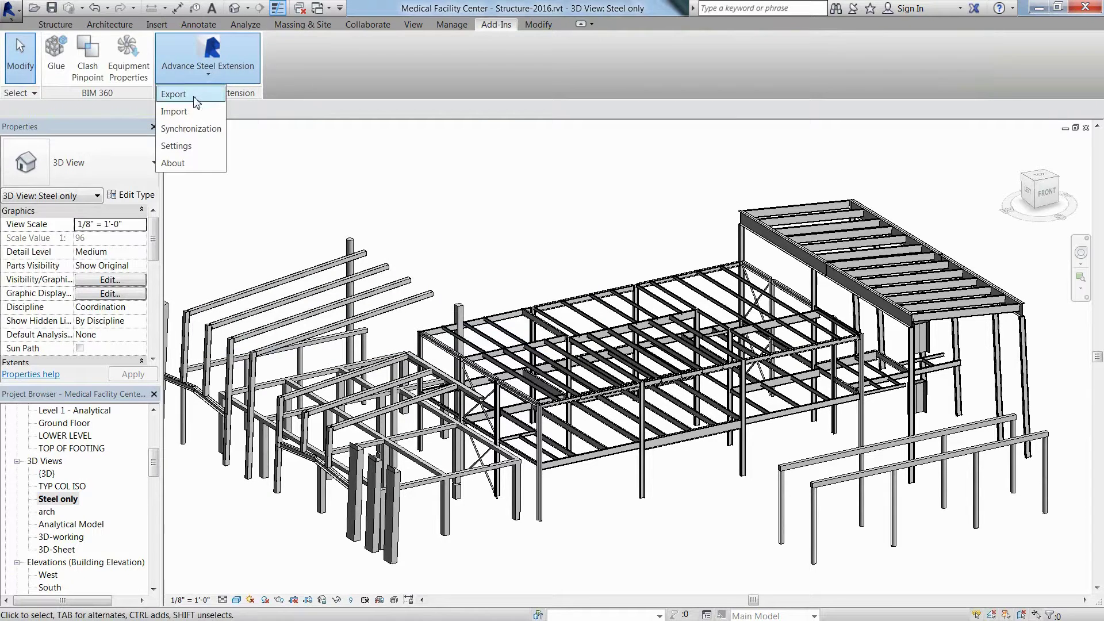
left_click(194, 95)
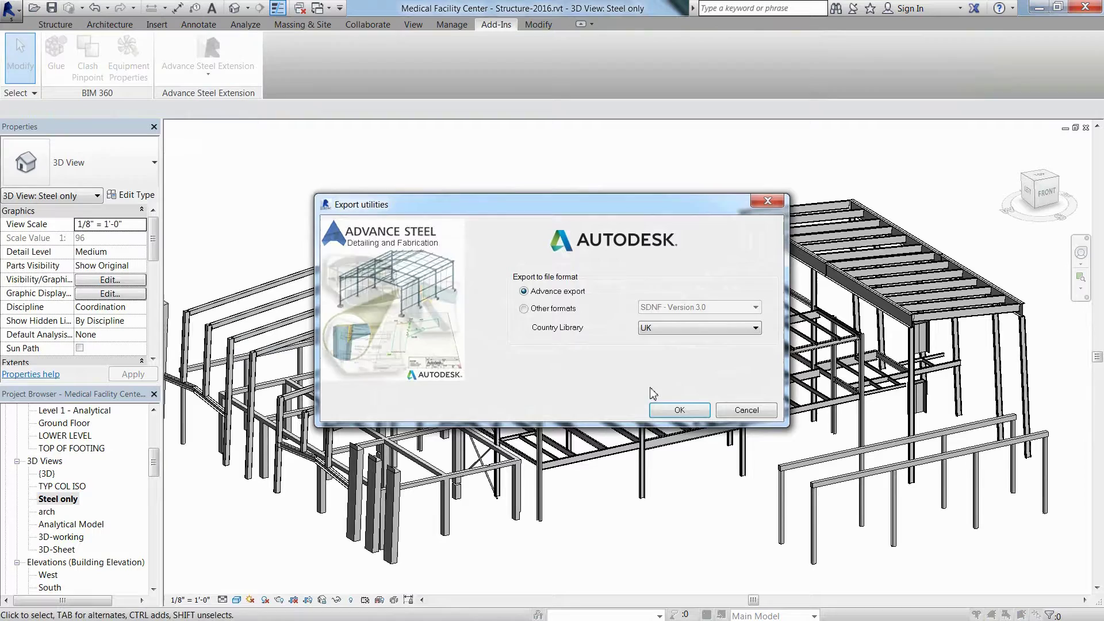
left_click(679, 409)
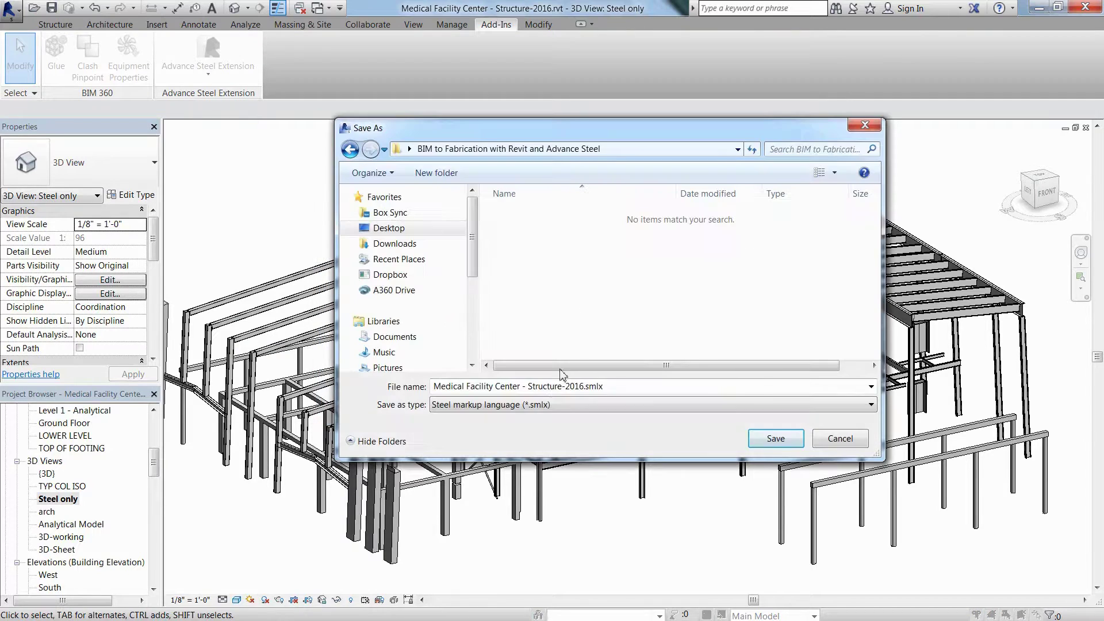
left_click(529, 391)
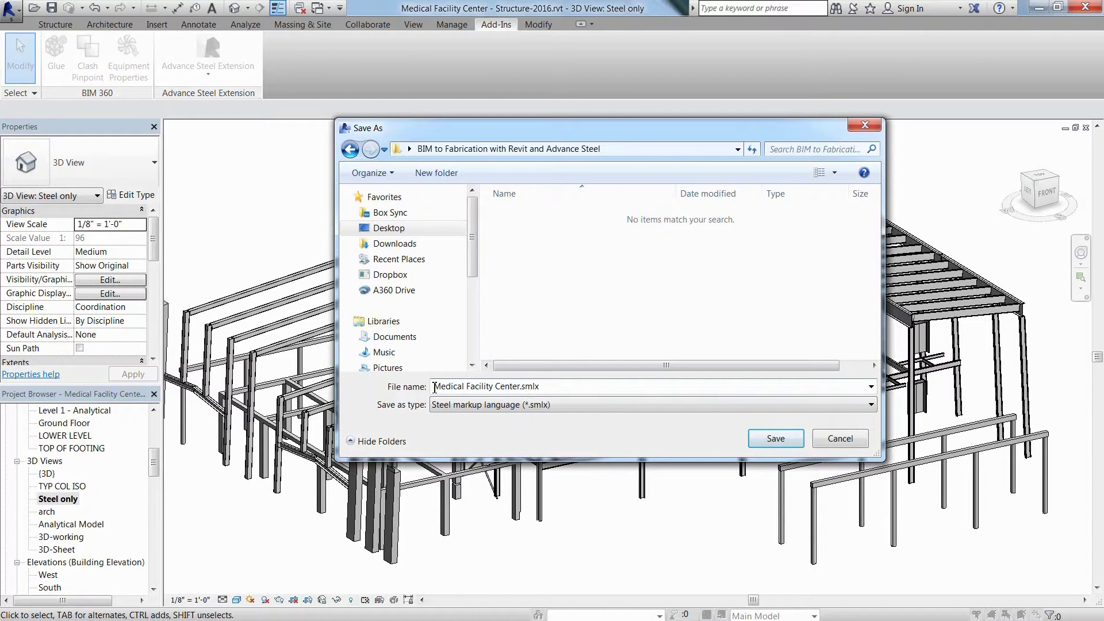
left_click(770, 438)
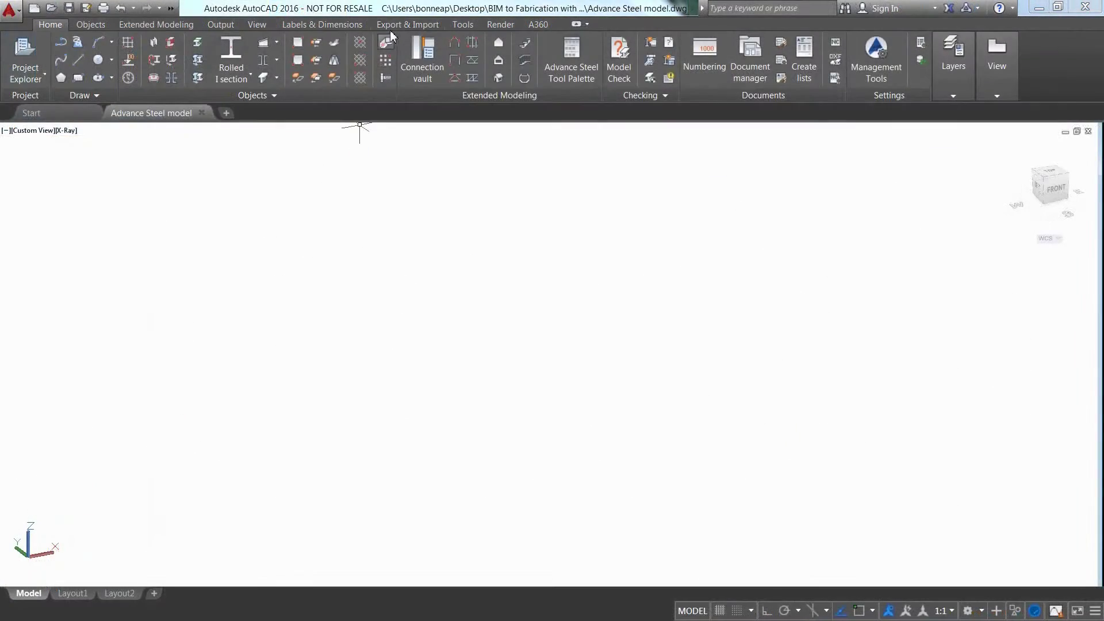
- Import Medical Facility Center.smlx into Advance Steel and orbit to view it from the back
left_click(395, 25)
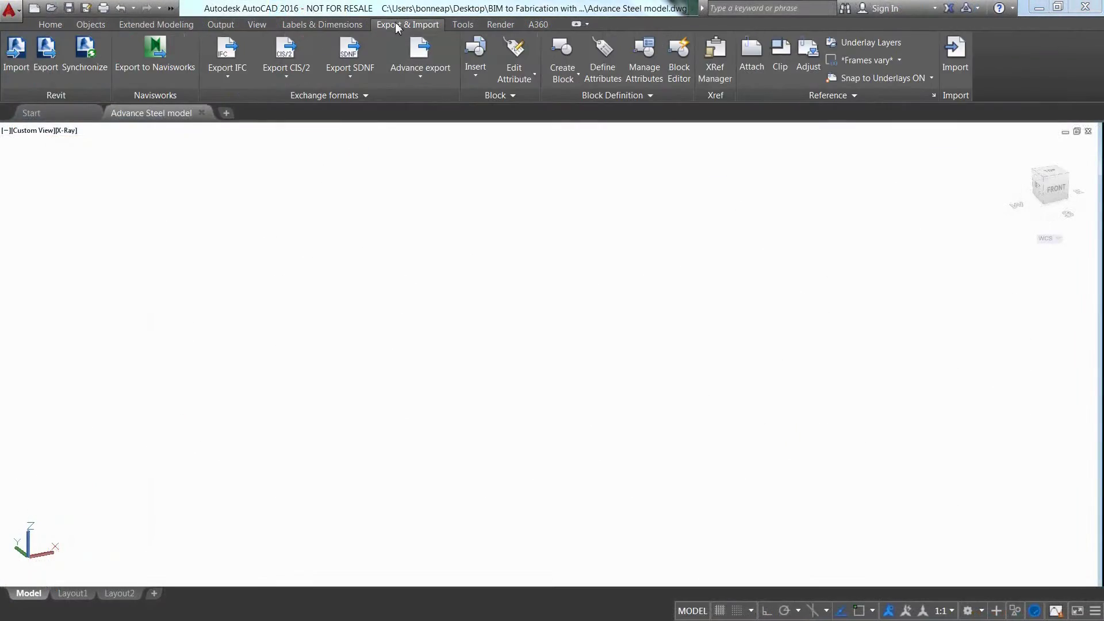
left_click(20, 68)
left_click(346, 278)
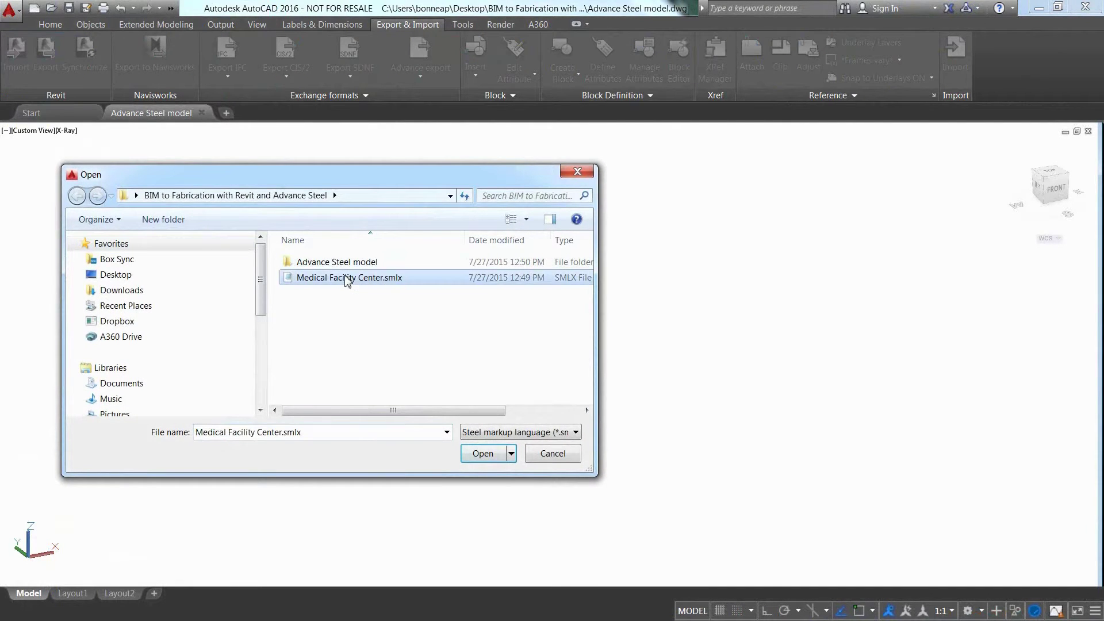
left_click(483, 454)
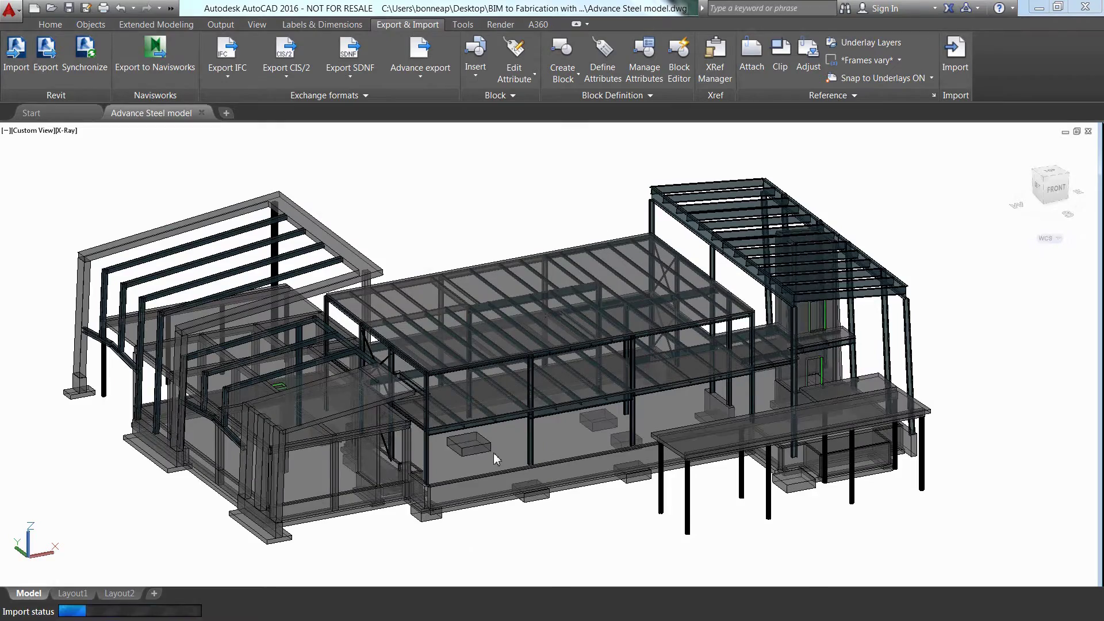
middle_click_drag(493, 453, 342, 428, "shift")
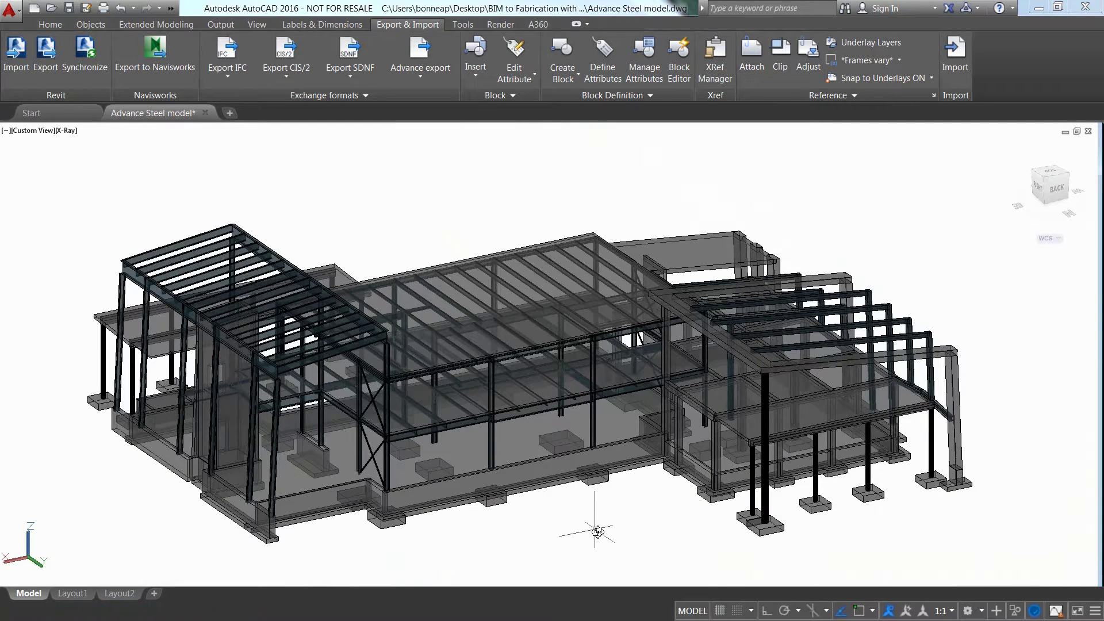
- Turn off the Concrete beams, columns, footings, slabs and walls layers using LAYER
type("layer")
key("Return")
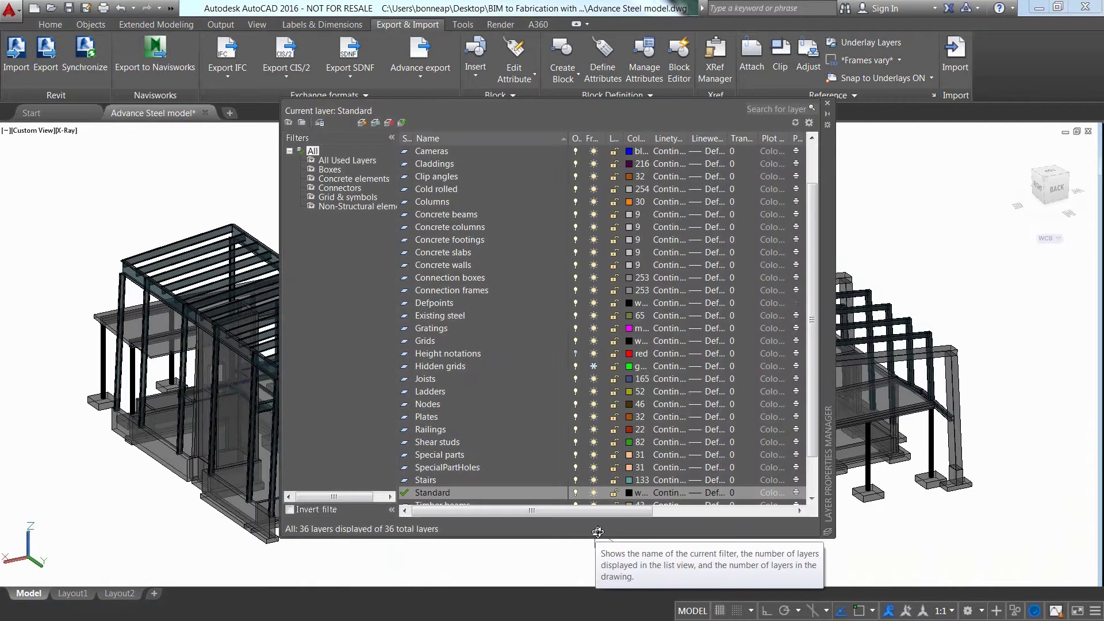
left_click(575, 214)
left_click(575, 227)
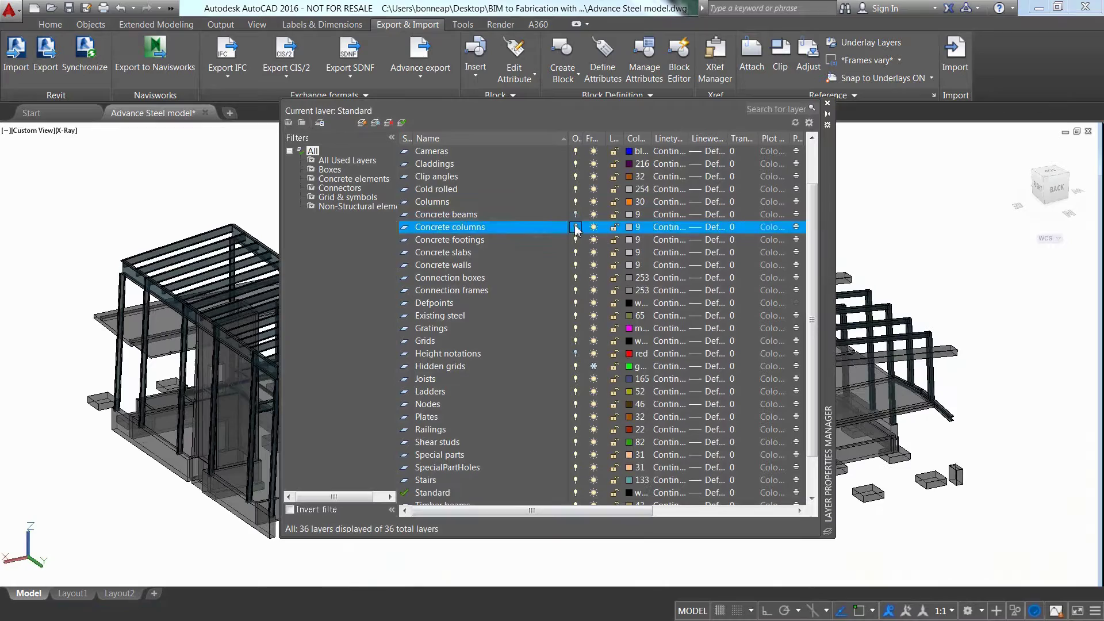
left_click(575, 239)
left_click(576, 252)
left_click(575, 264)
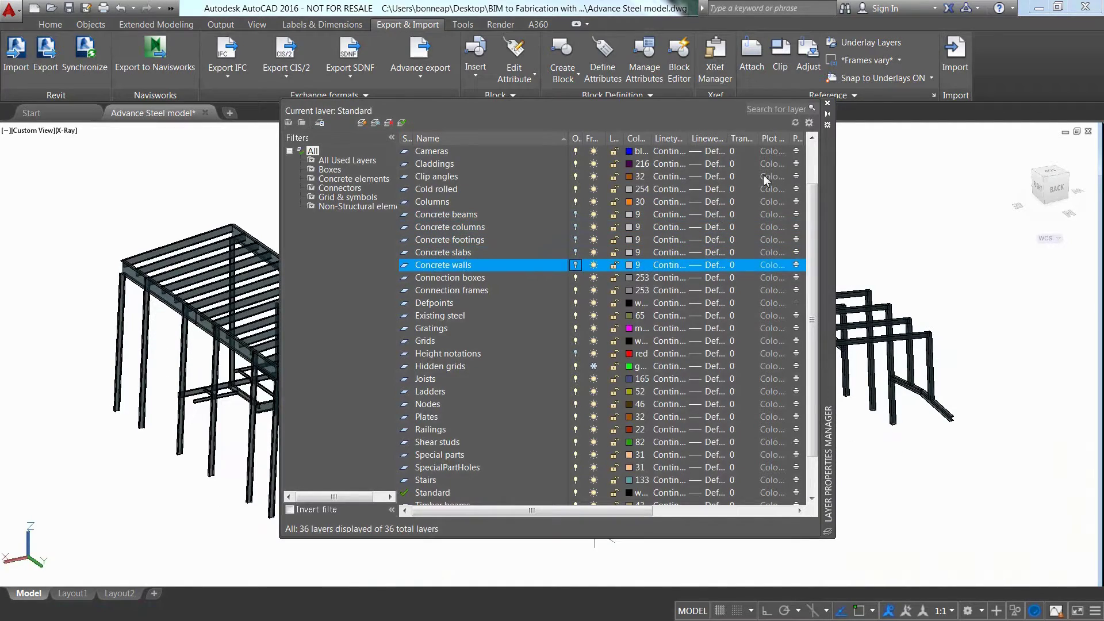
left_click(828, 104)
- Erase the two parallel beams
scroll(598, 437, "up", 5)
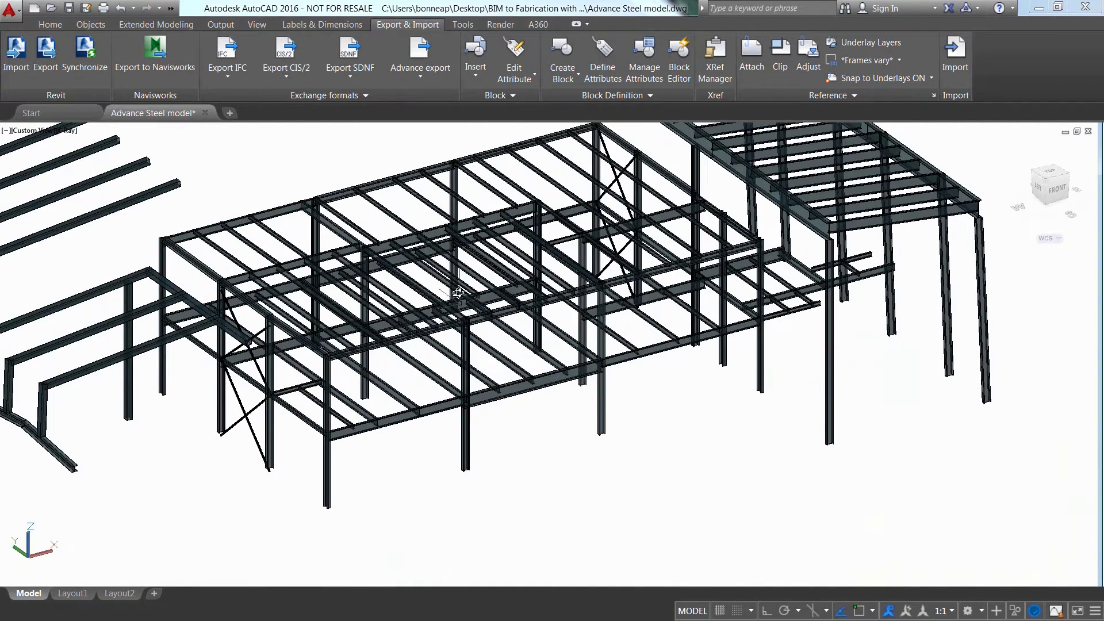
scroll(453, 257, "up", 3)
scroll(453, 257, "up", 2)
left_click(348, 235)
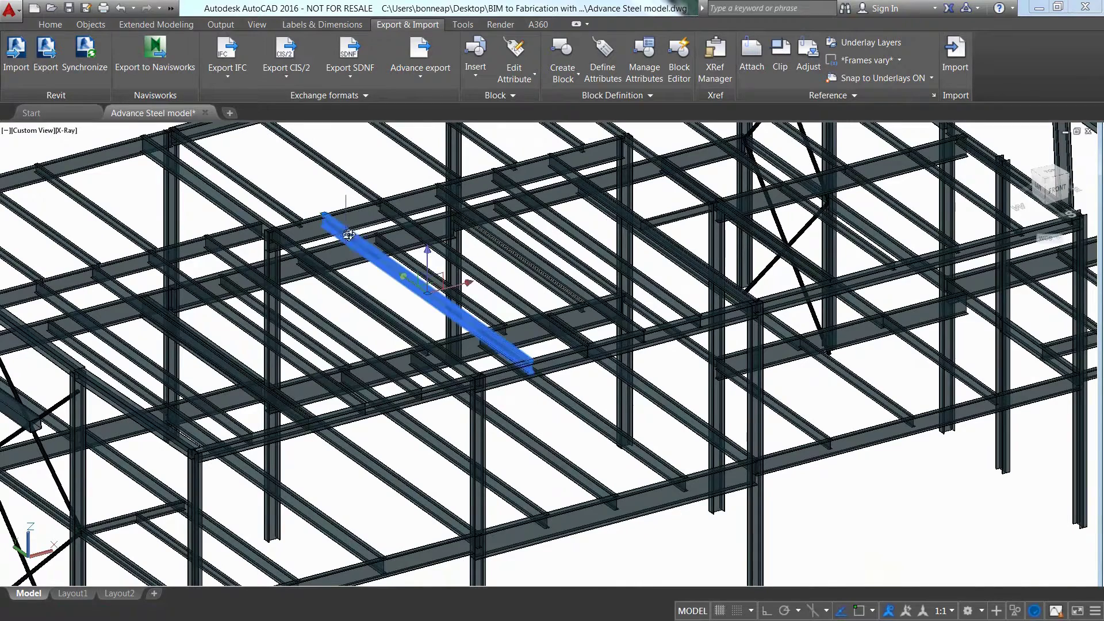
left_click(407, 223)
right_click(397, 165)
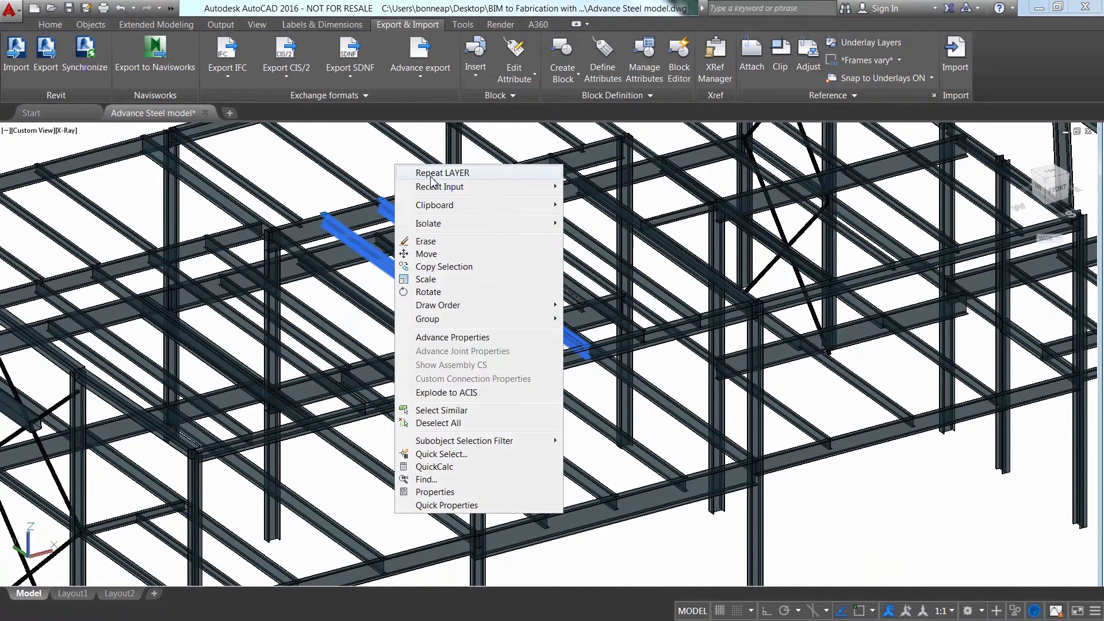
left_click(461, 246)
- Change the left, middle and right columns to the W18x50 section
scroll(218, 488, "down", 2)
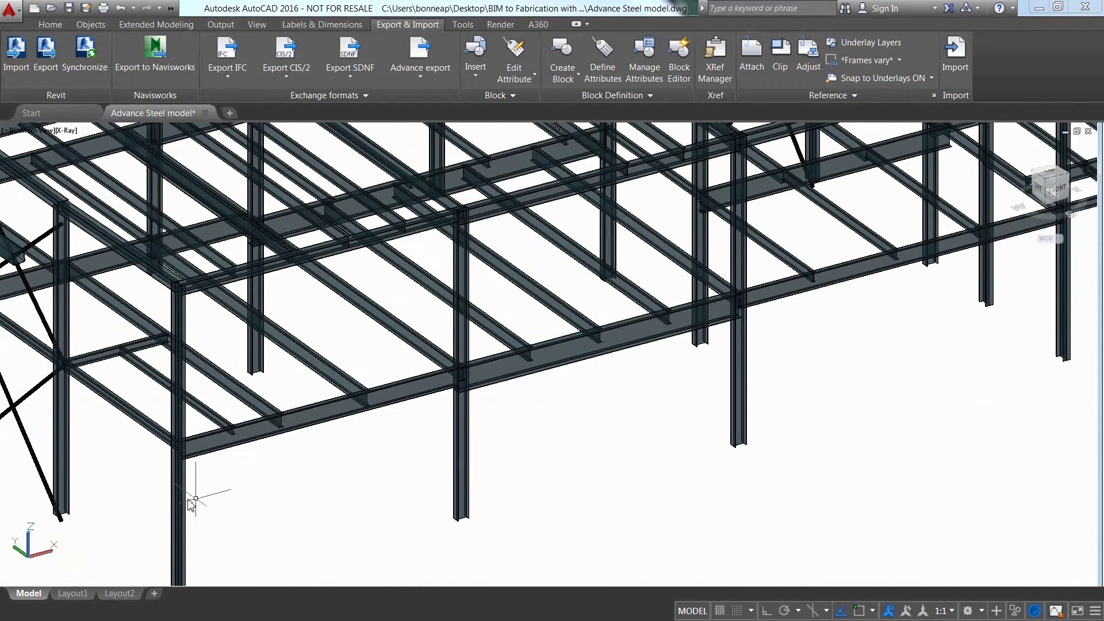
left_click(179, 489)
left_click(460, 472)
left_click(740, 385)
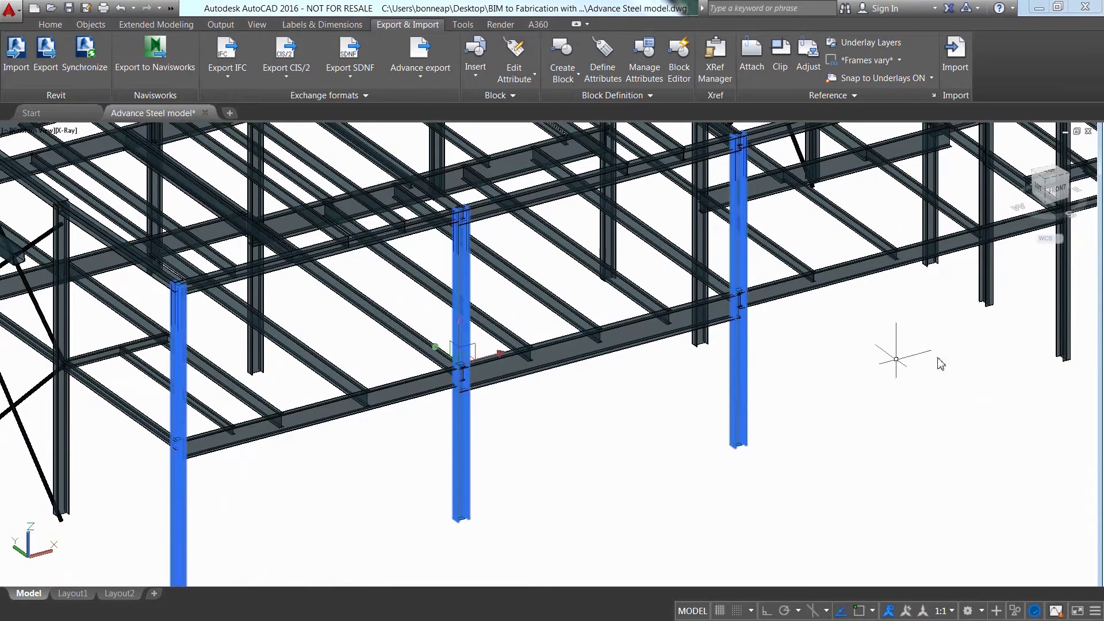
right_click(1000, 326)
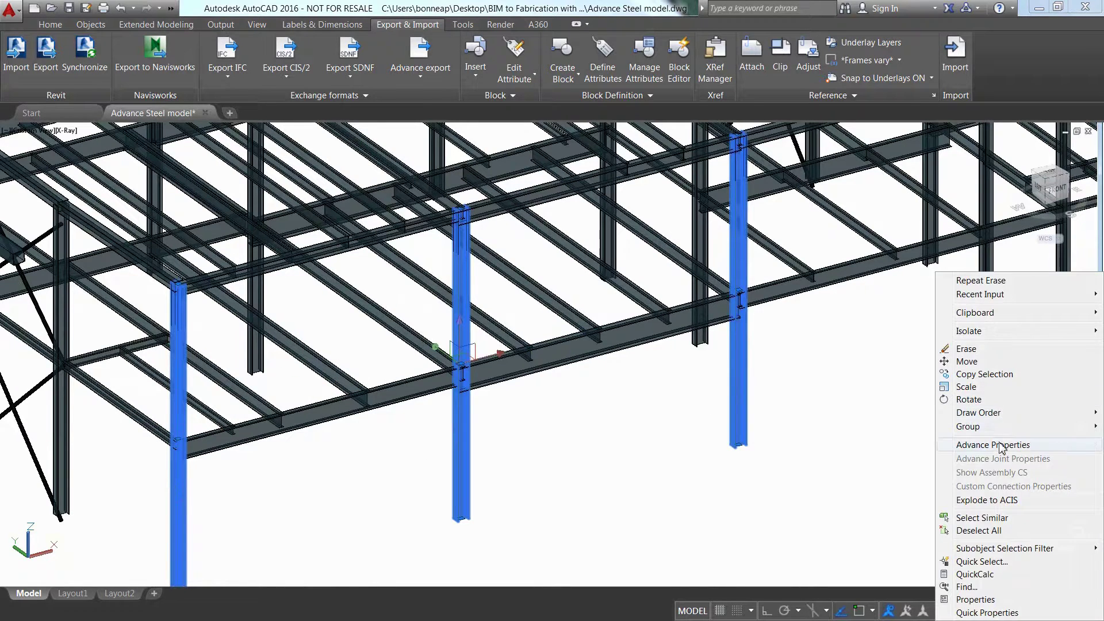
left_click(981, 439)
left_click(974, 288)
left_click_drag(1032, 343, 1034, 405)
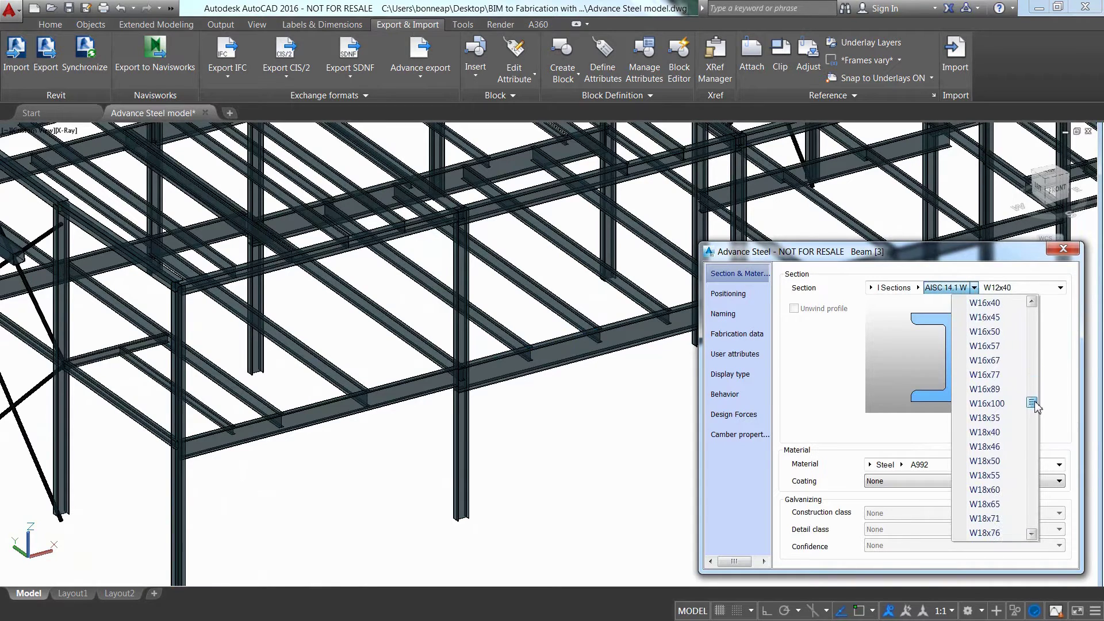
left_click(1008, 461)
left_click(1063, 249)
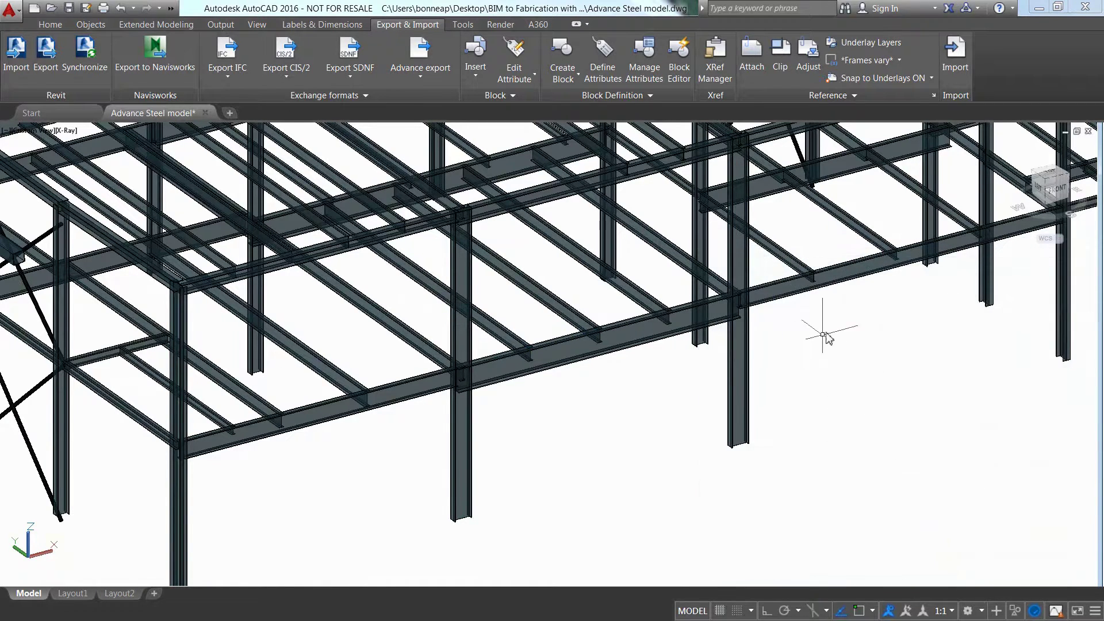
- Start a railing with its start point snapped to an insertion point on the edge beam
scroll(813, 320, "up", 2)
left_click(50, 24)
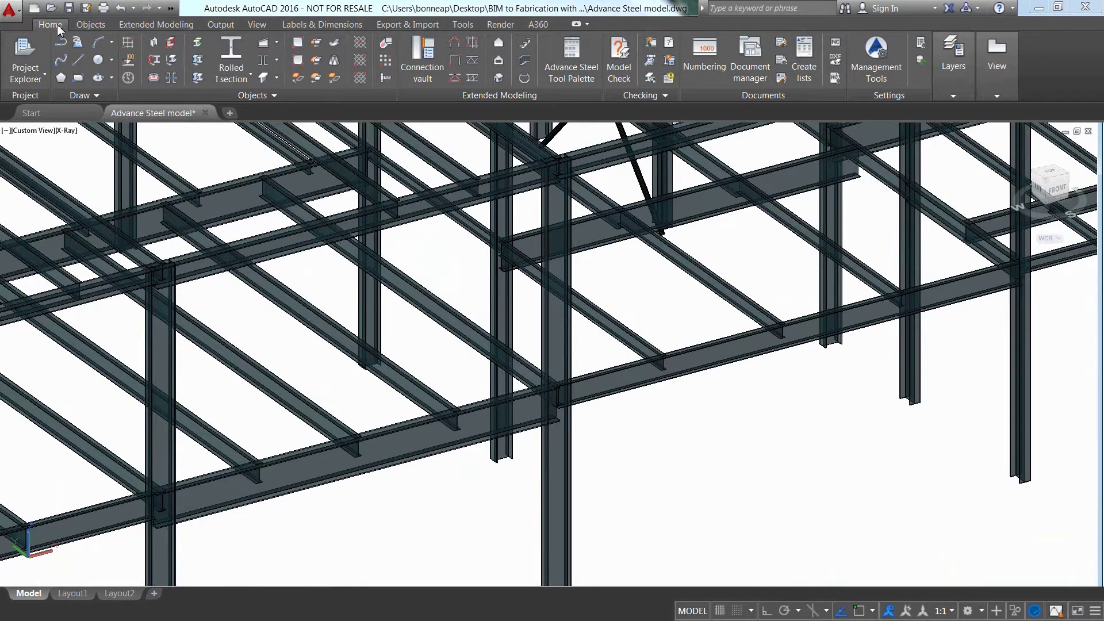
left_click(525, 68)
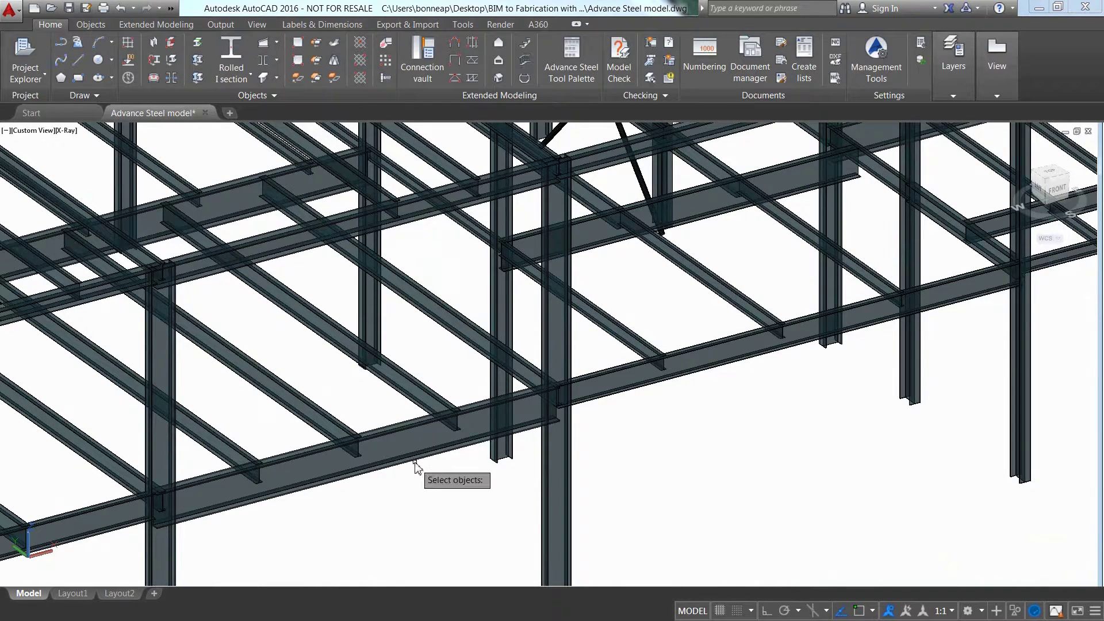
right_click(429, 493, "shift")
left_click(482, 396)
left_click(482, 389)
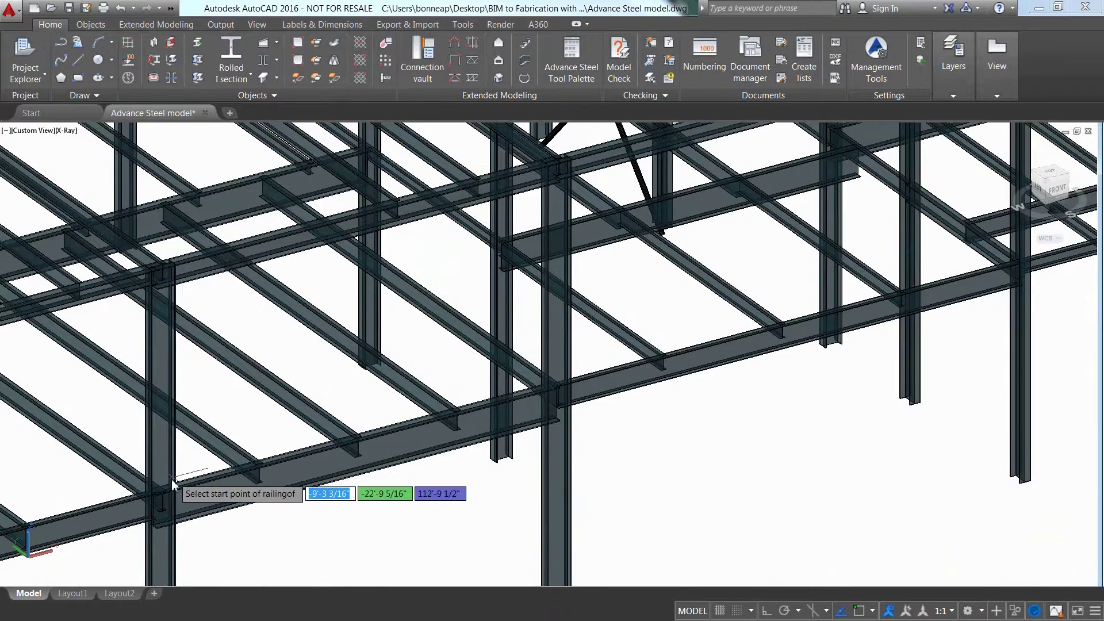
- Set the railing's end point and remove the kick rail
left_click(555, 391)
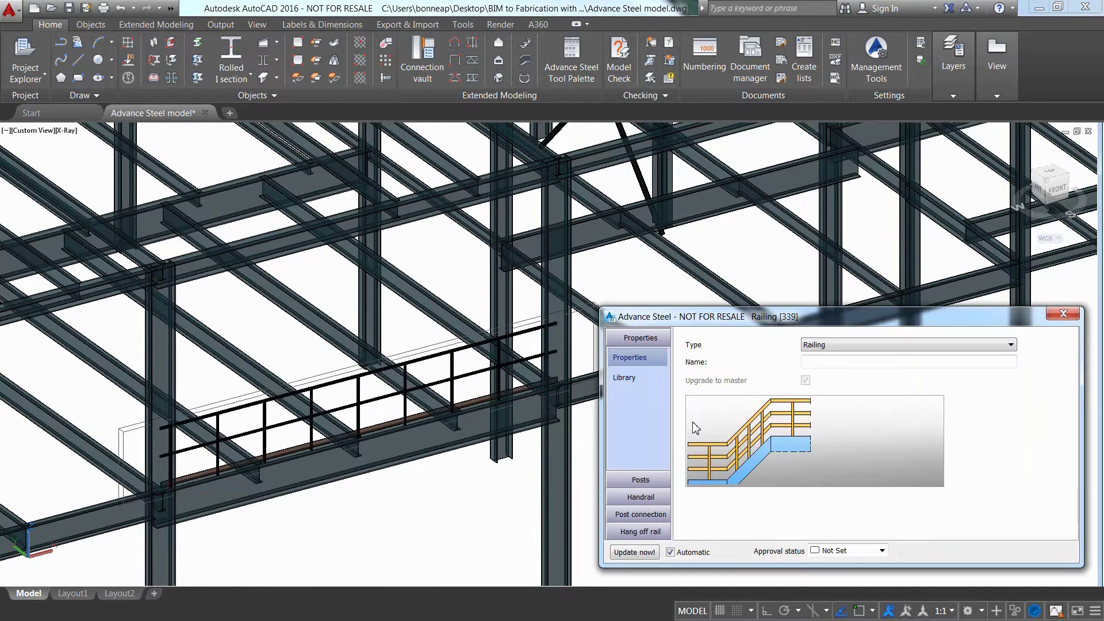
left_click(635, 494)
scroll(641, 460, "down", 2)
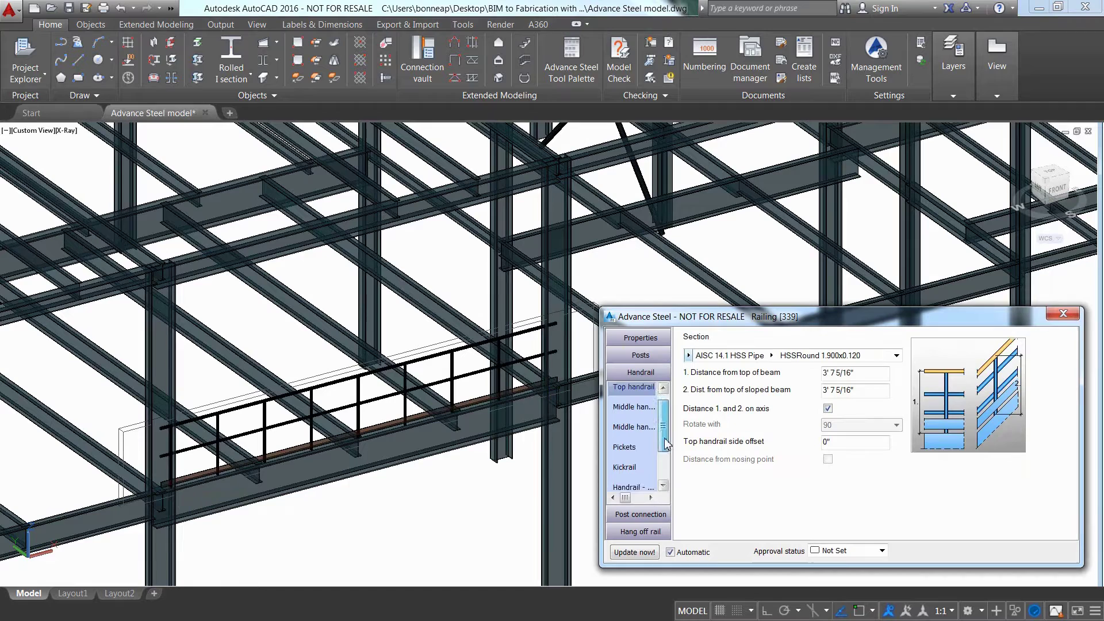
left_click(645, 436)
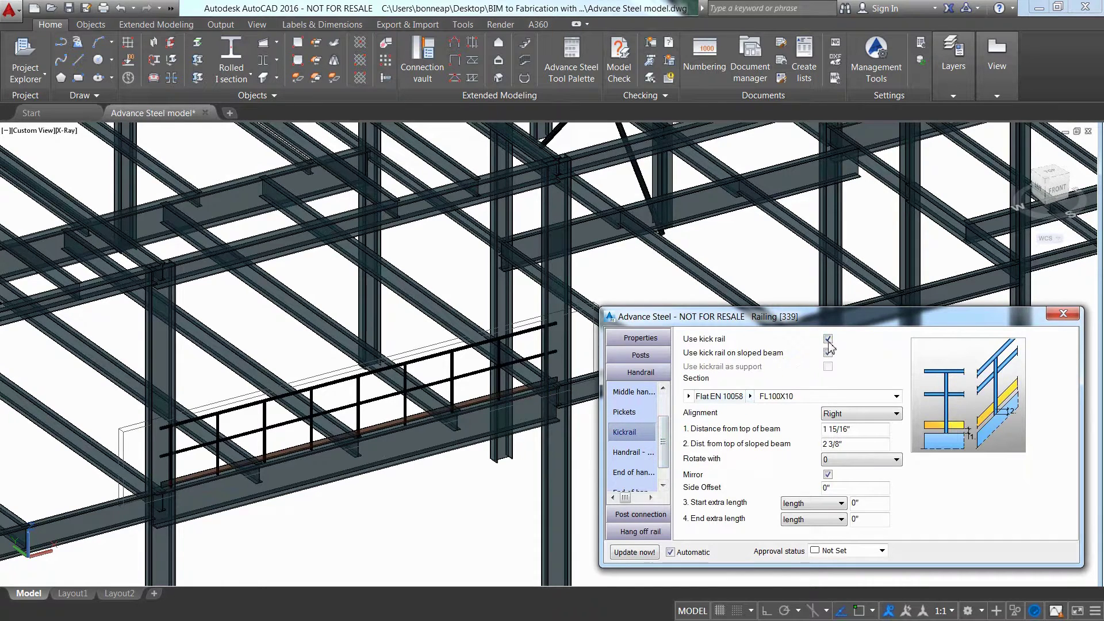
left_click(828, 340)
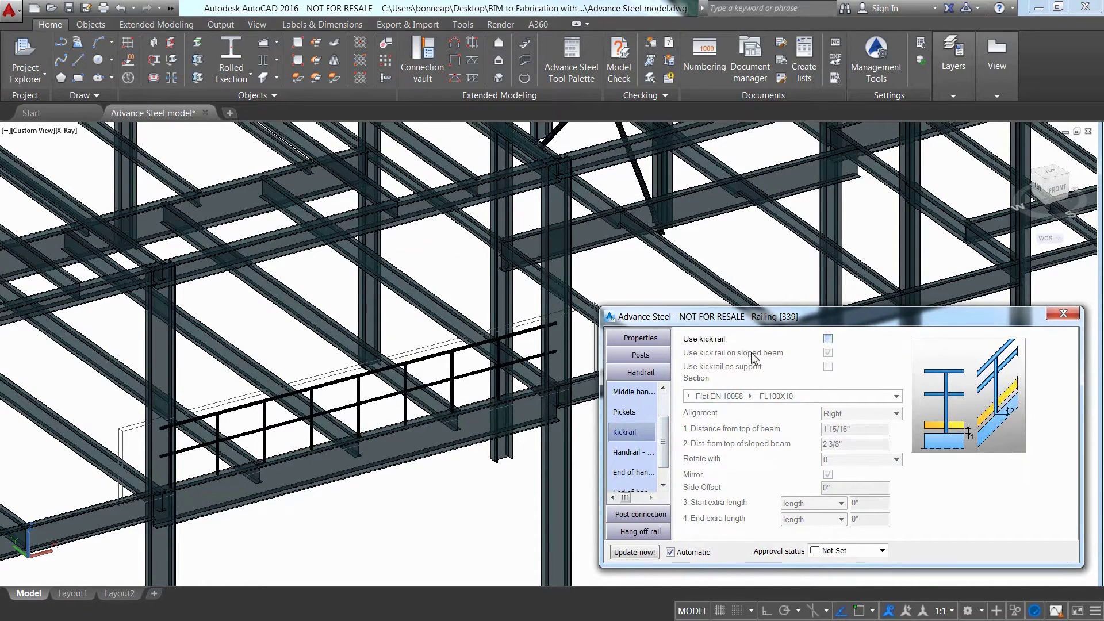
- Set the post layout start base point offset to -1' 3"
left_click(641, 355)
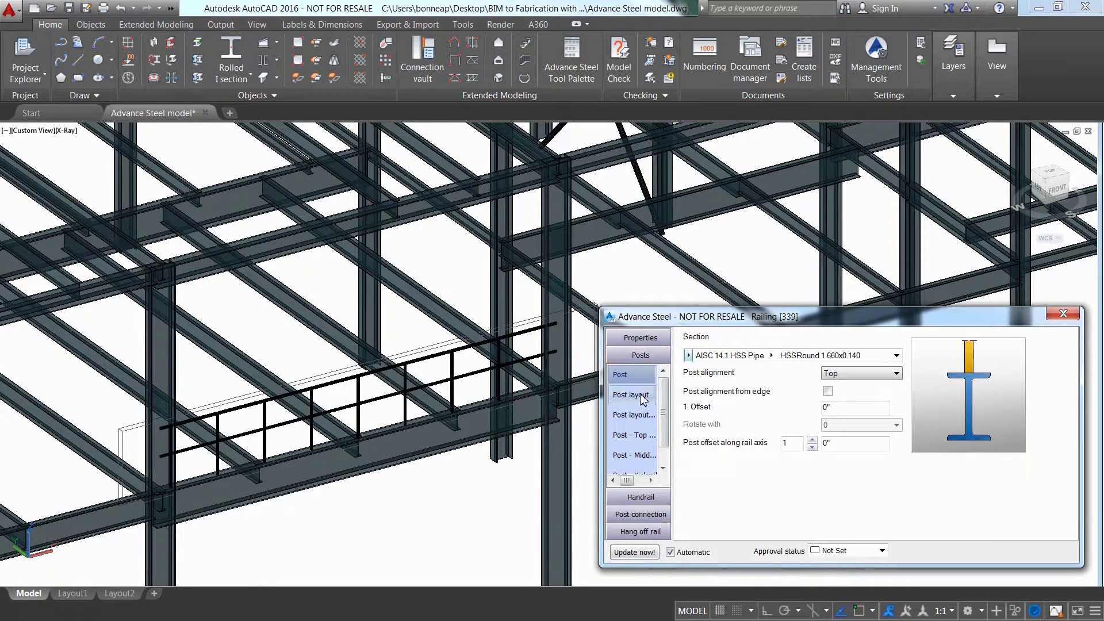
left_click(643, 396)
type("-1")
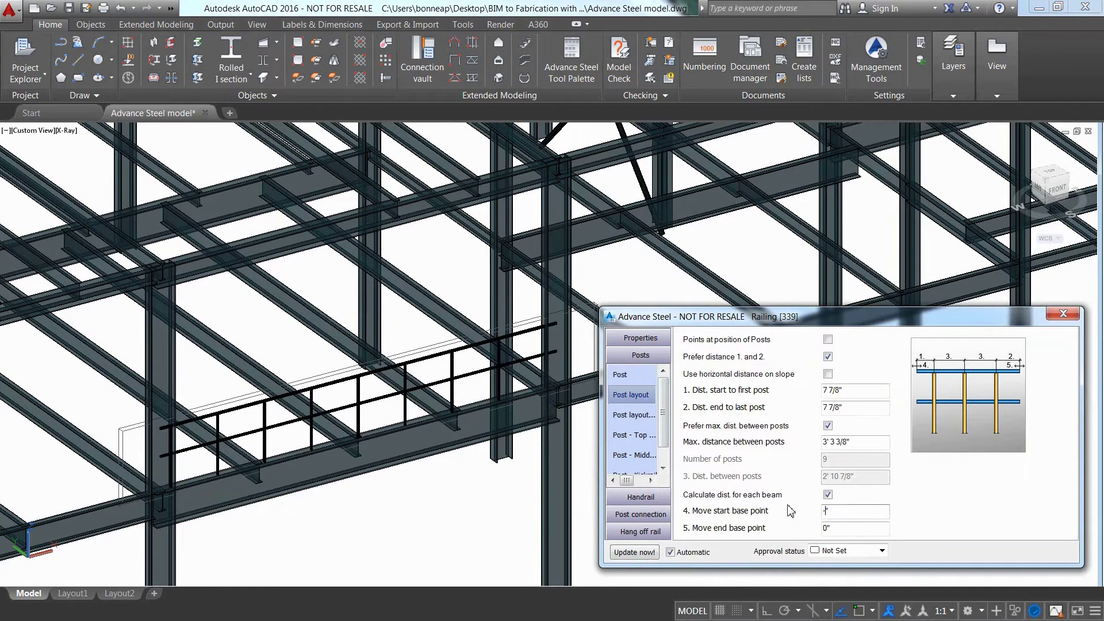
type("5")
key("Return")
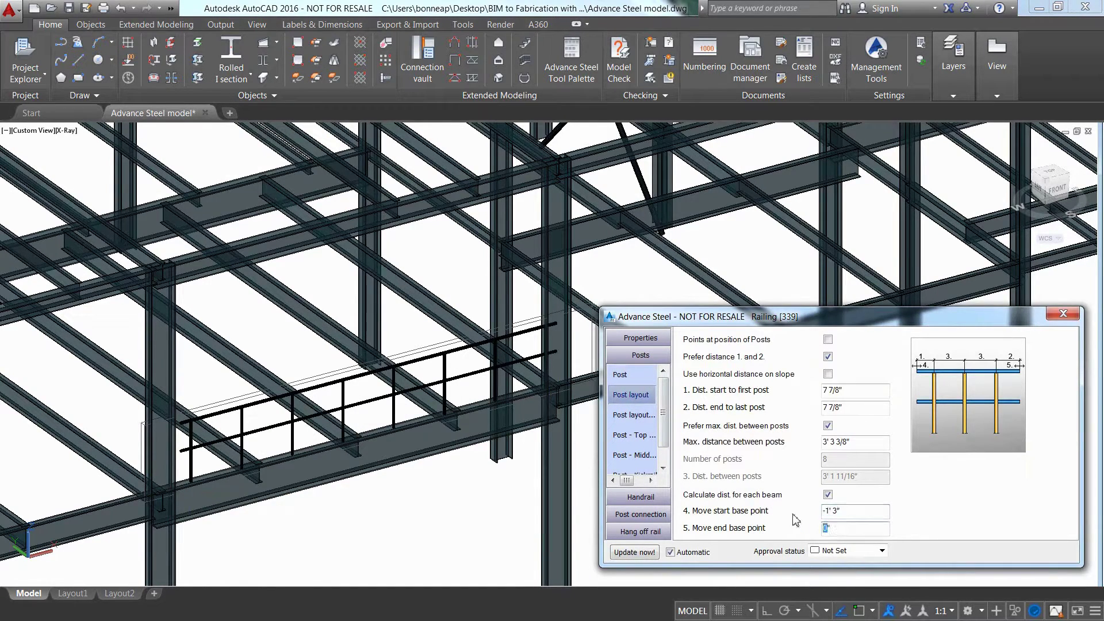
key("Return")
- Give both handrail ends a Loop return end connection
left_click(641, 497)
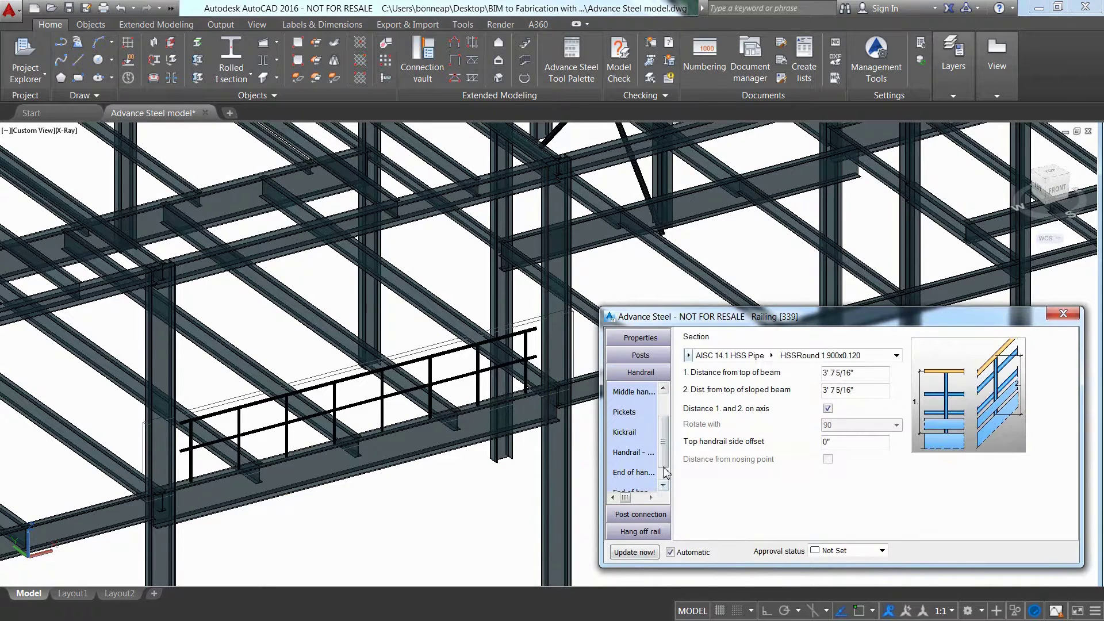
left_click_drag(665, 460, 667, 475)
left_click(652, 459)
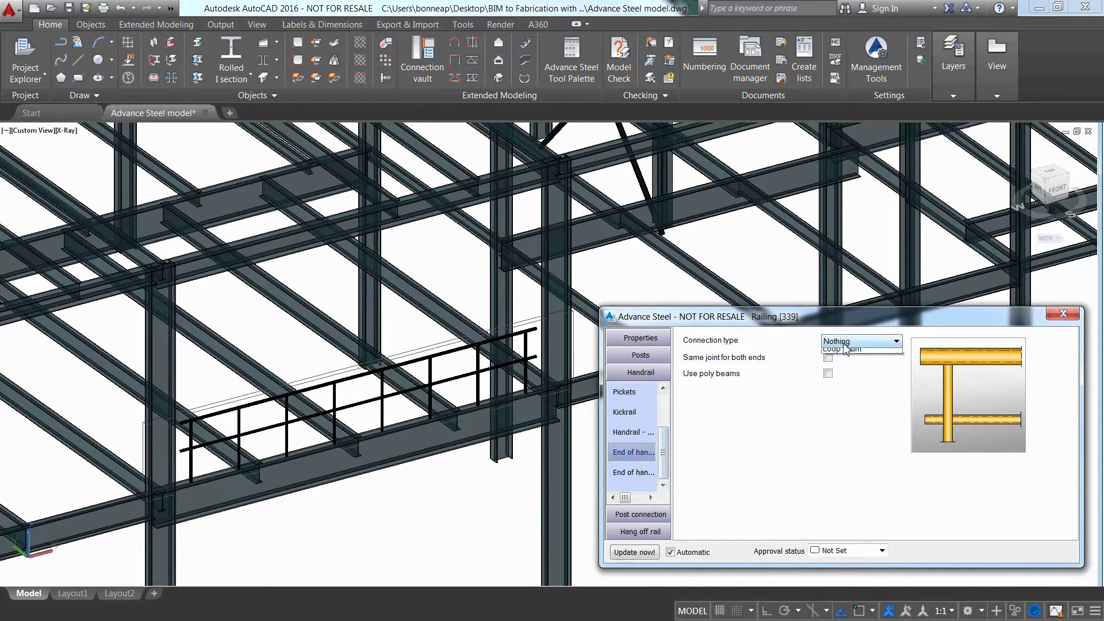
left_click(861, 341)
left_click(860, 400)
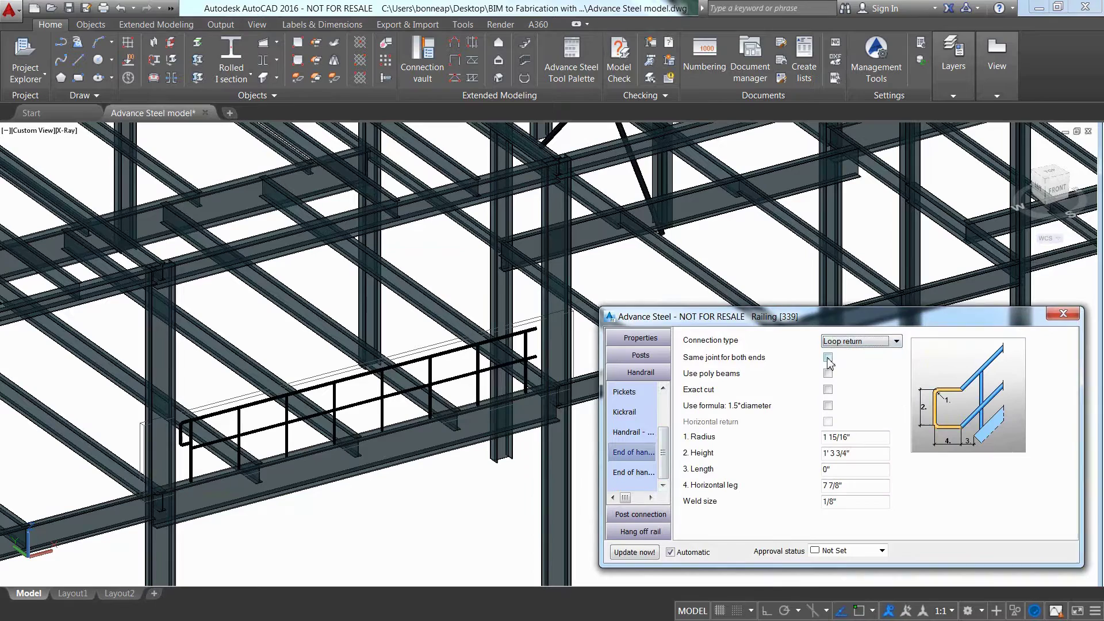
left_click(827, 358)
- Set the post connection type to Plate with weld and close the railing dialog
left_click(656, 513)
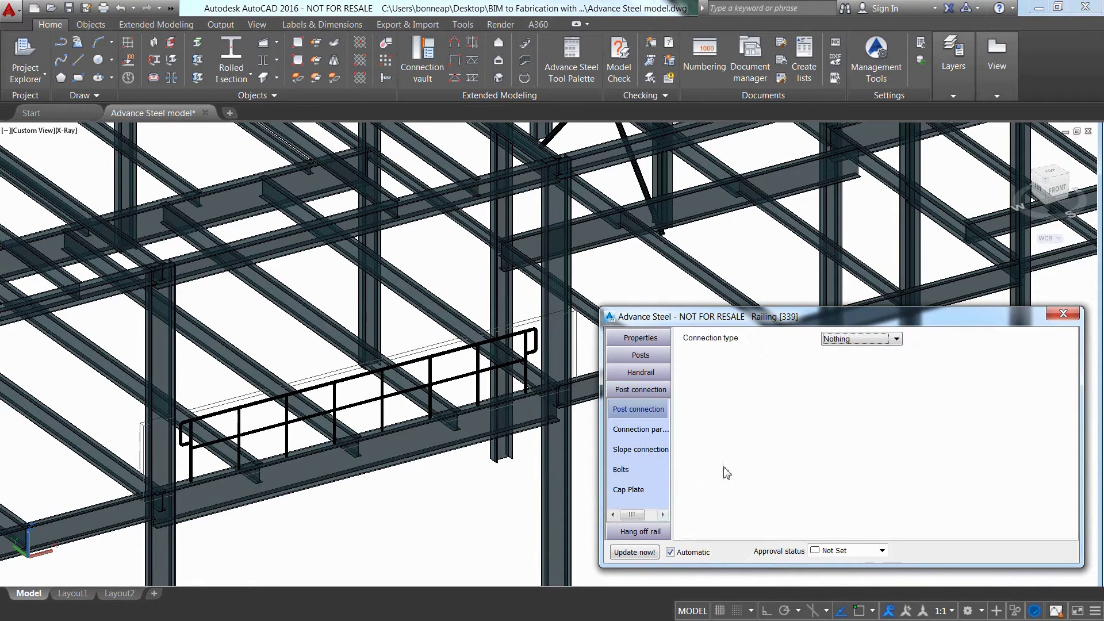
left_click(855, 341)
left_click(866, 373)
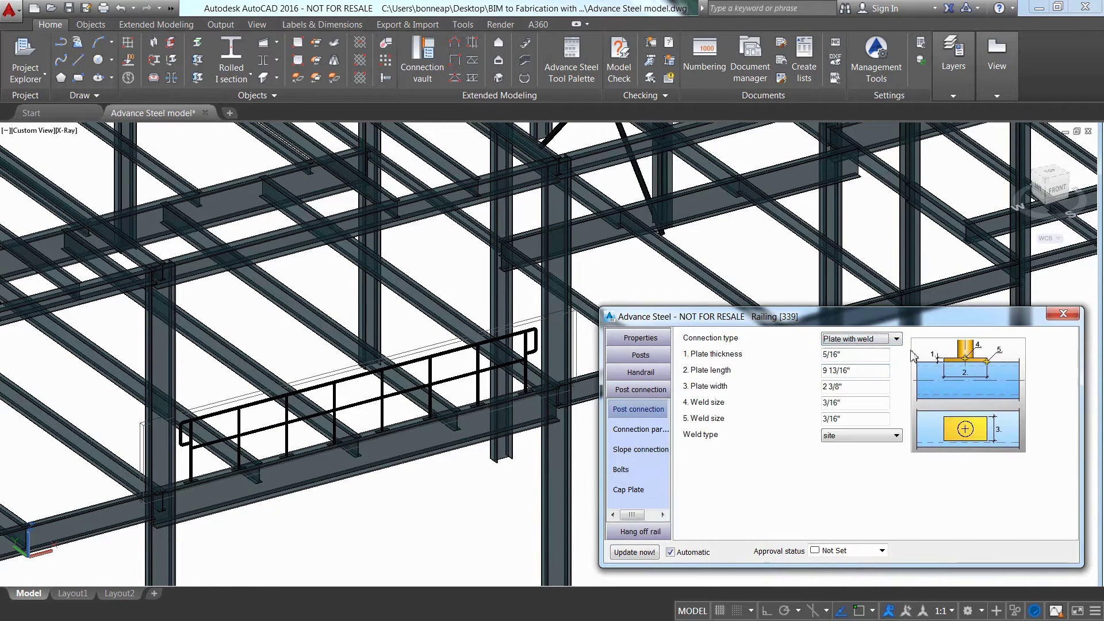
left_click(1058, 316)
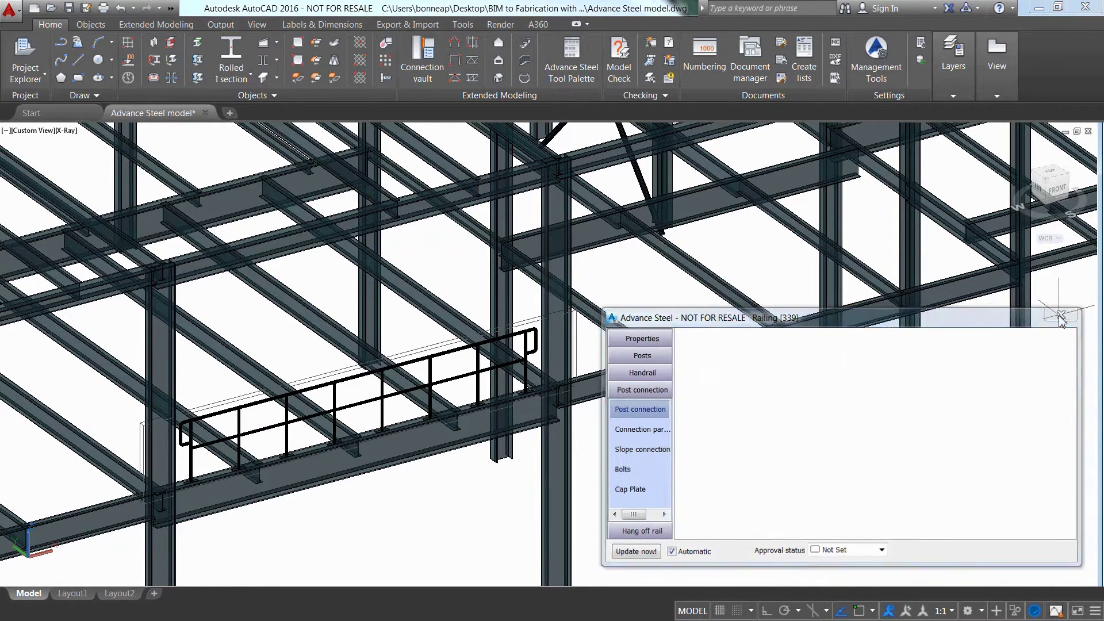
- Save the drawing and export it as 'Changed model exported back to Revit.smlx'
left_click(70, 9)
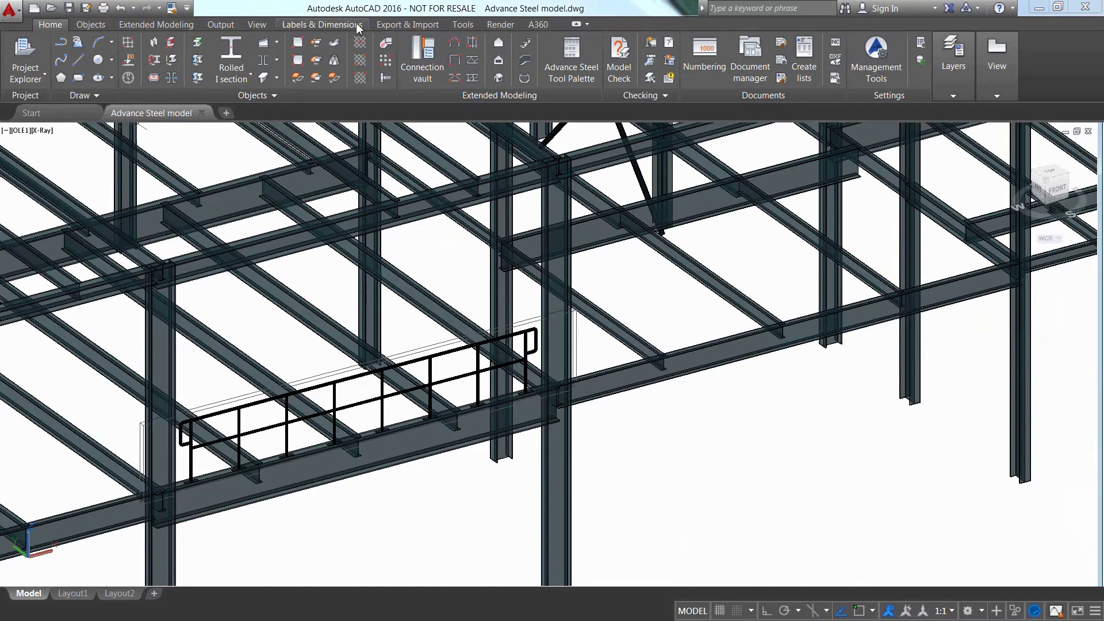
left_click(398, 25)
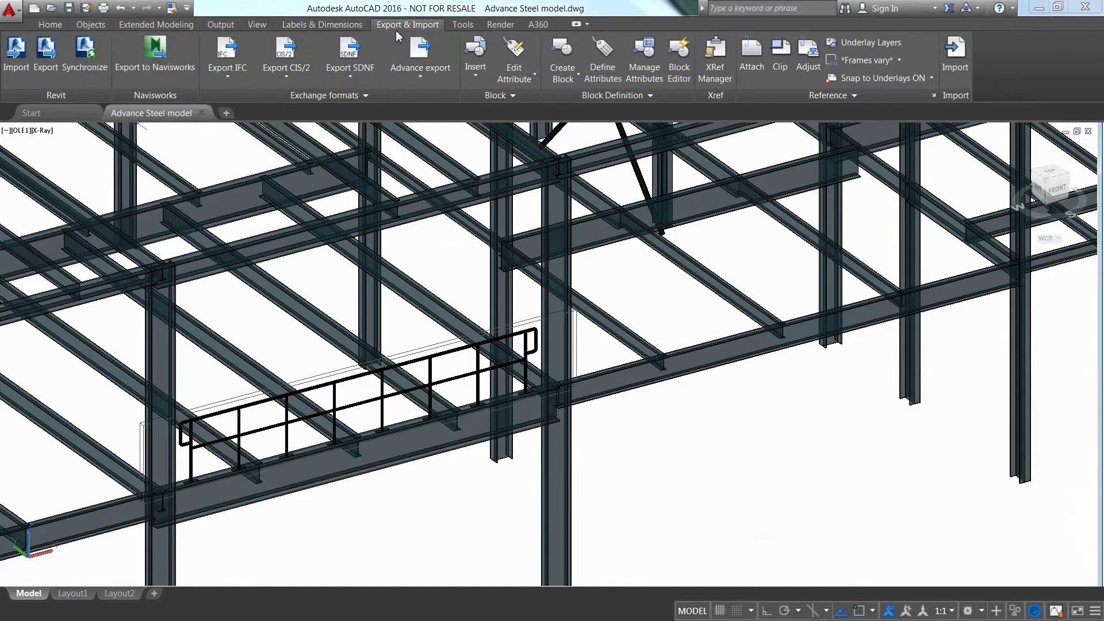
left_click(52, 67)
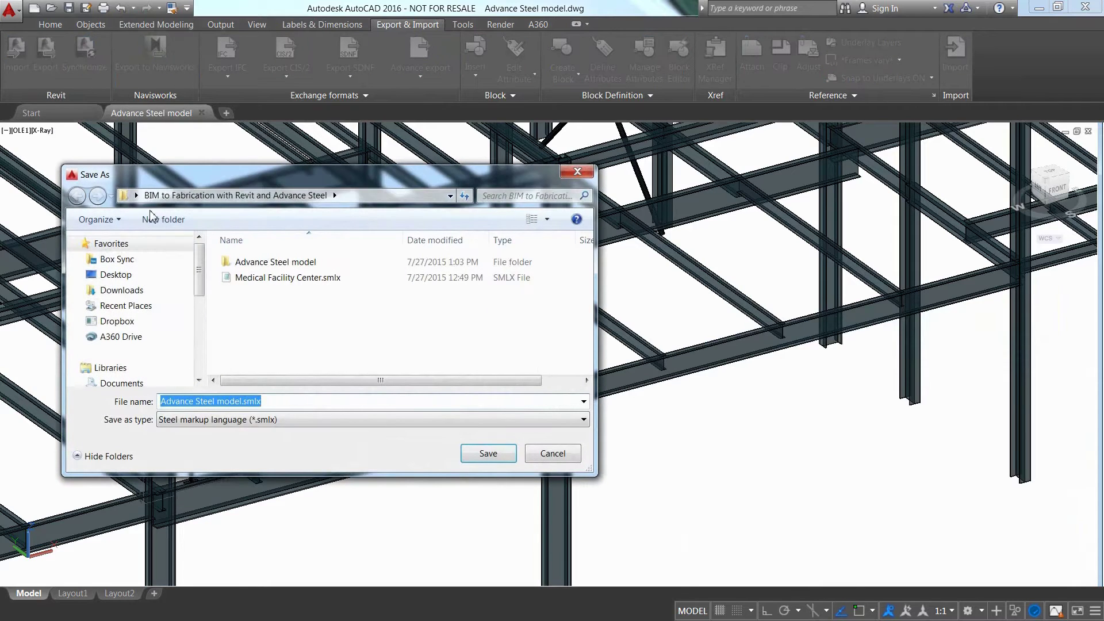
left_click_drag(244, 402, 81, 396)
type("Changed")
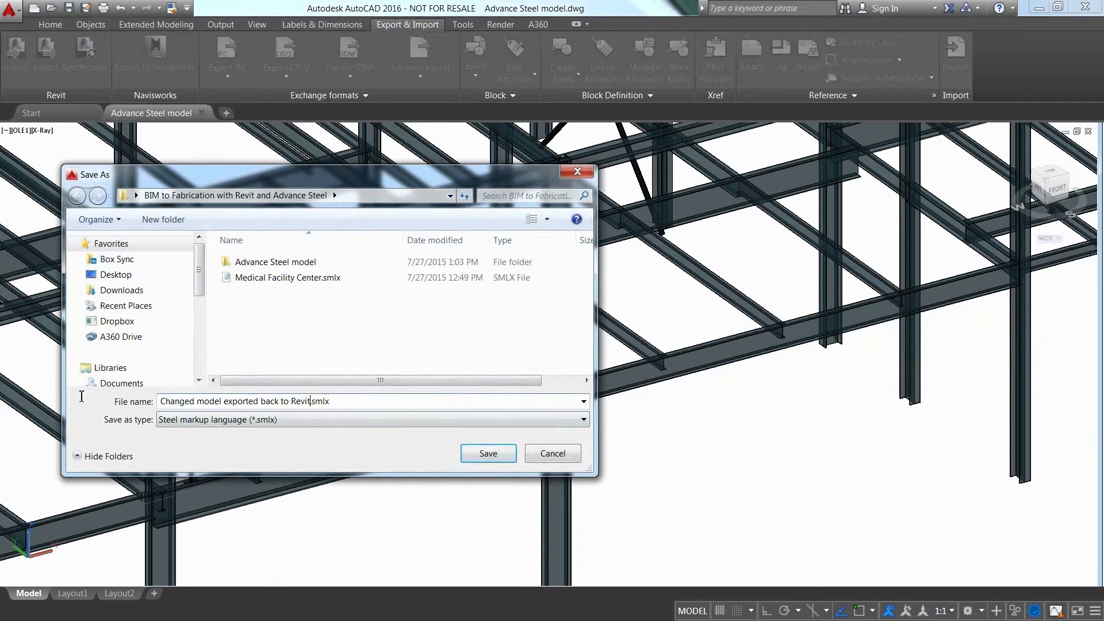
type(" model exported back to Revit")
left_click(488, 454)
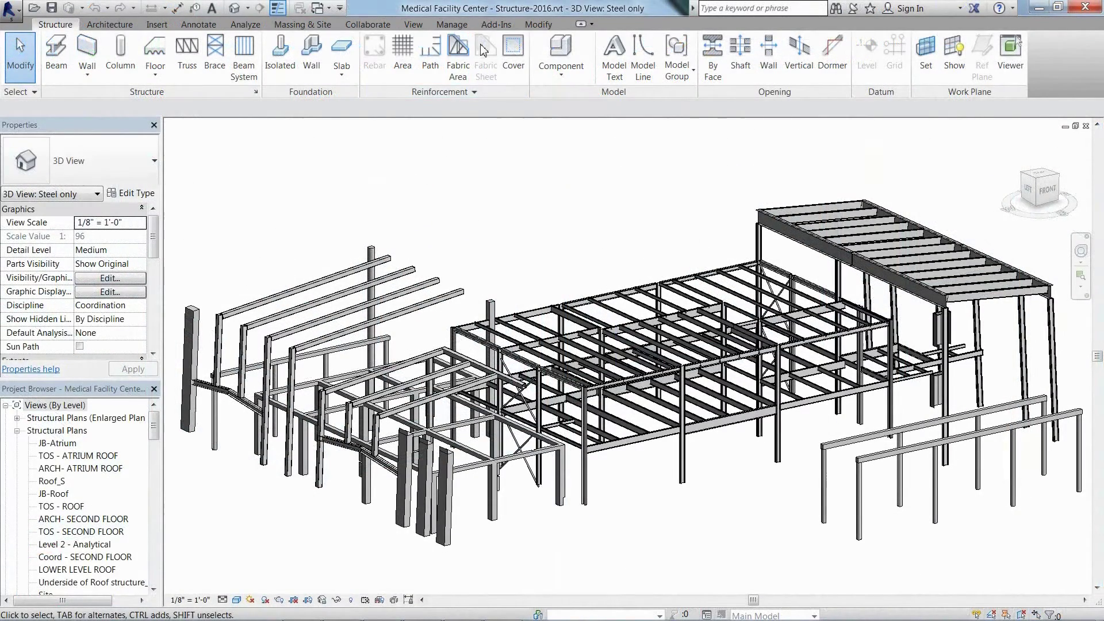
- Load Changed model exported back to Revit.smlx into the Advance Steel synchronization window
left_click(496, 24)
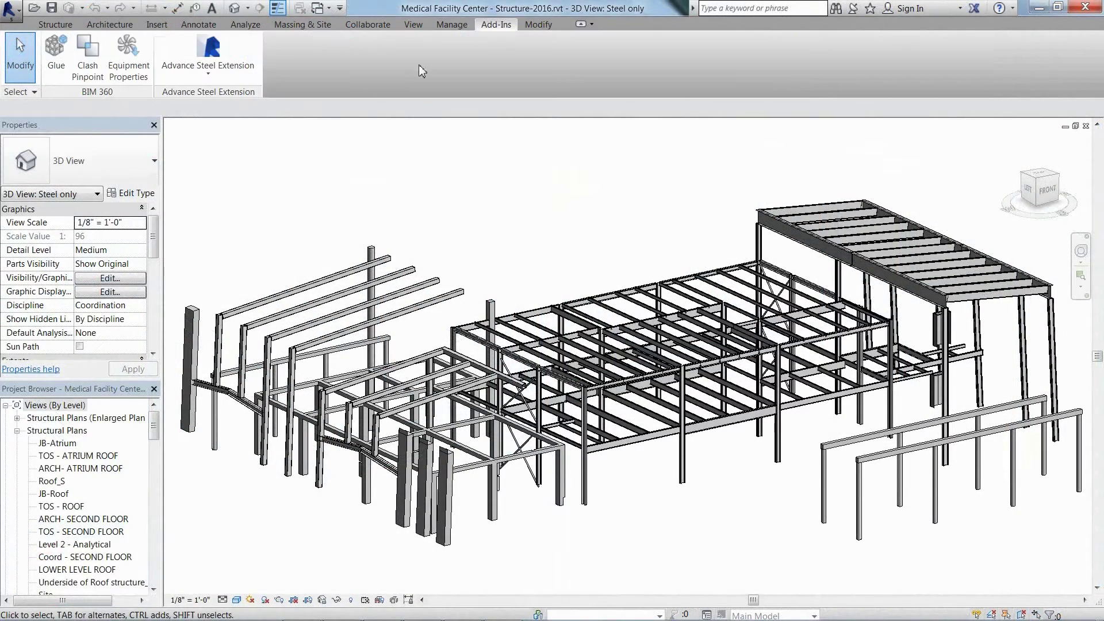
left_click(213, 72)
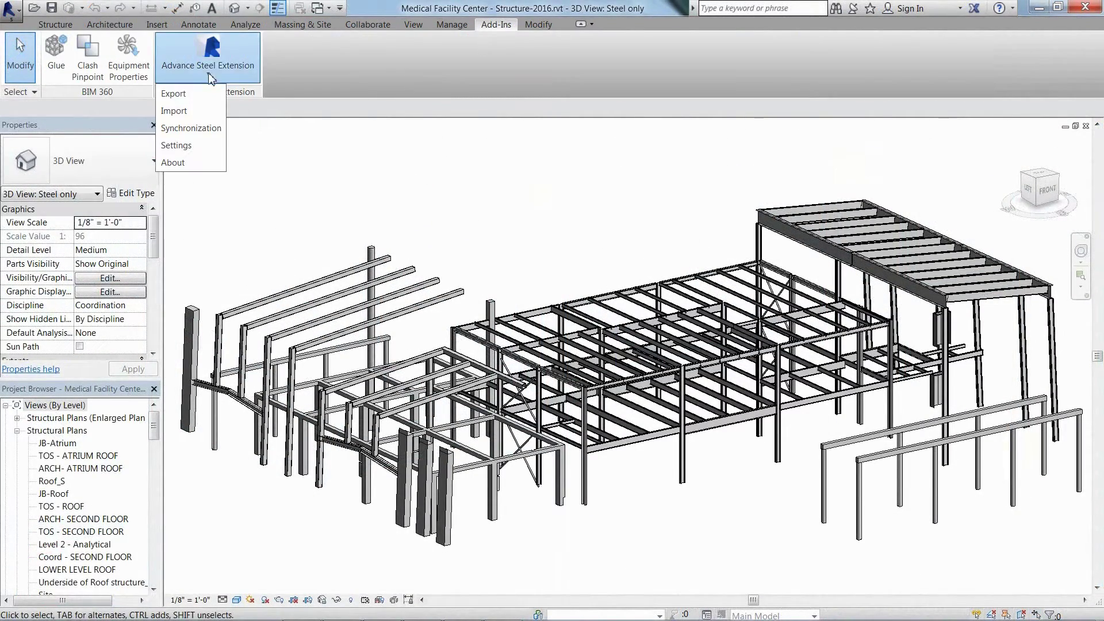
left_click(203, 134)
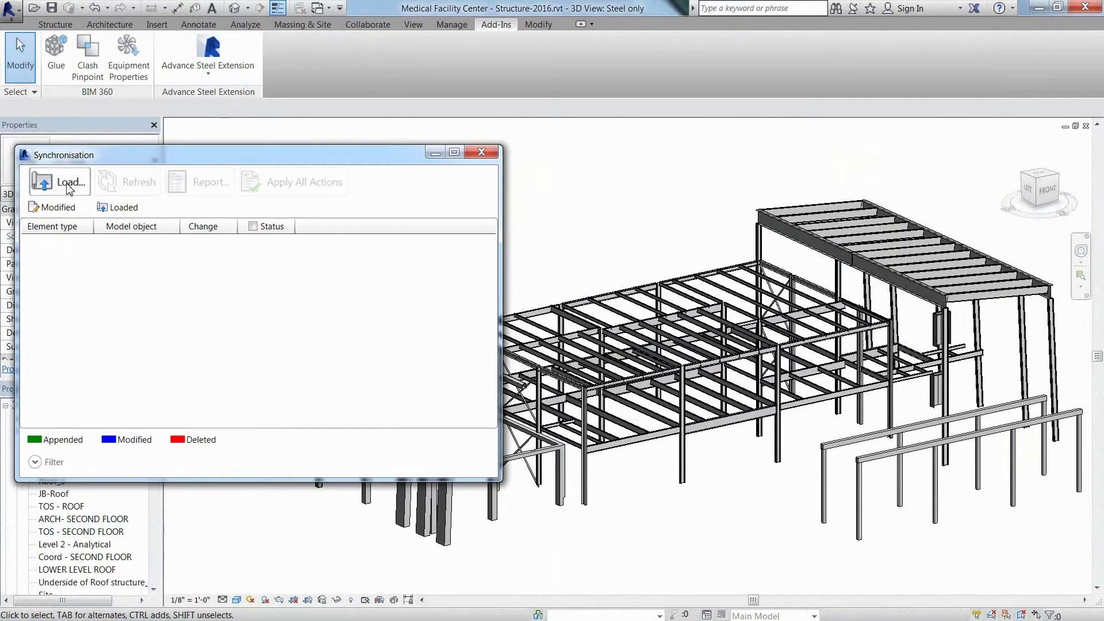
left_click(67, 185)
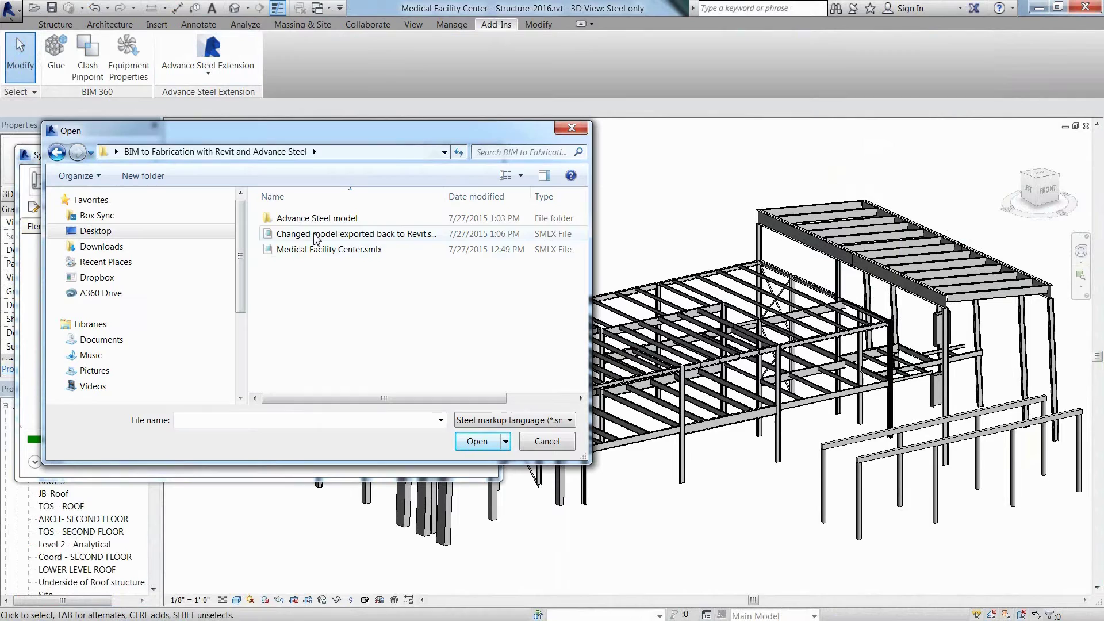
left_click(316, 237)
left_click(486, 446)
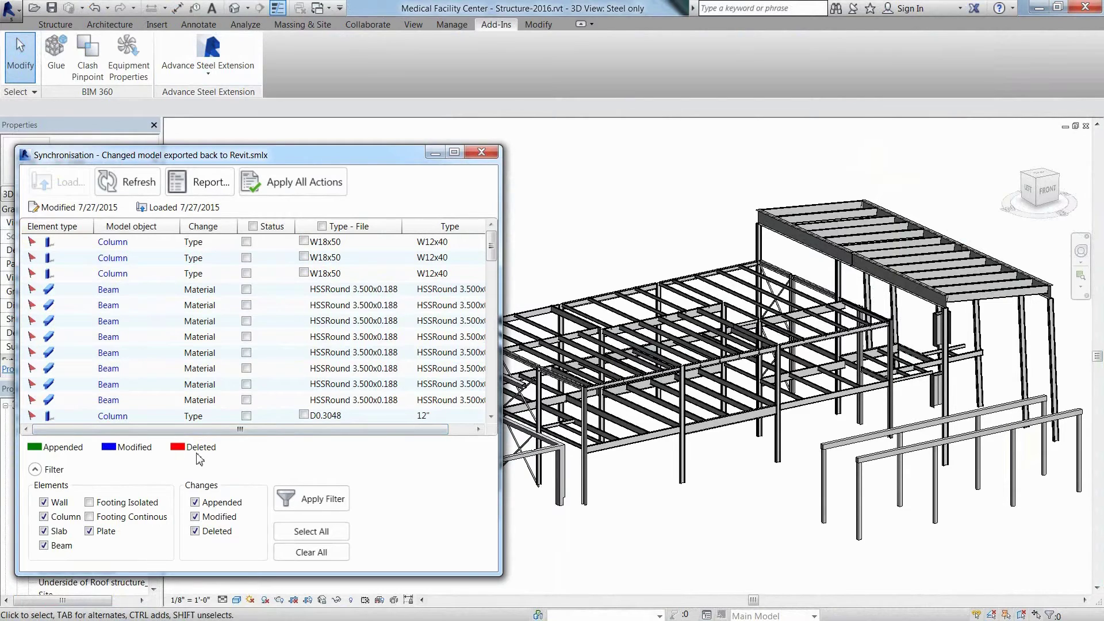
- Apply all listed synchronization actions and close the window
left_click_drag(492, 261, 489, 336)
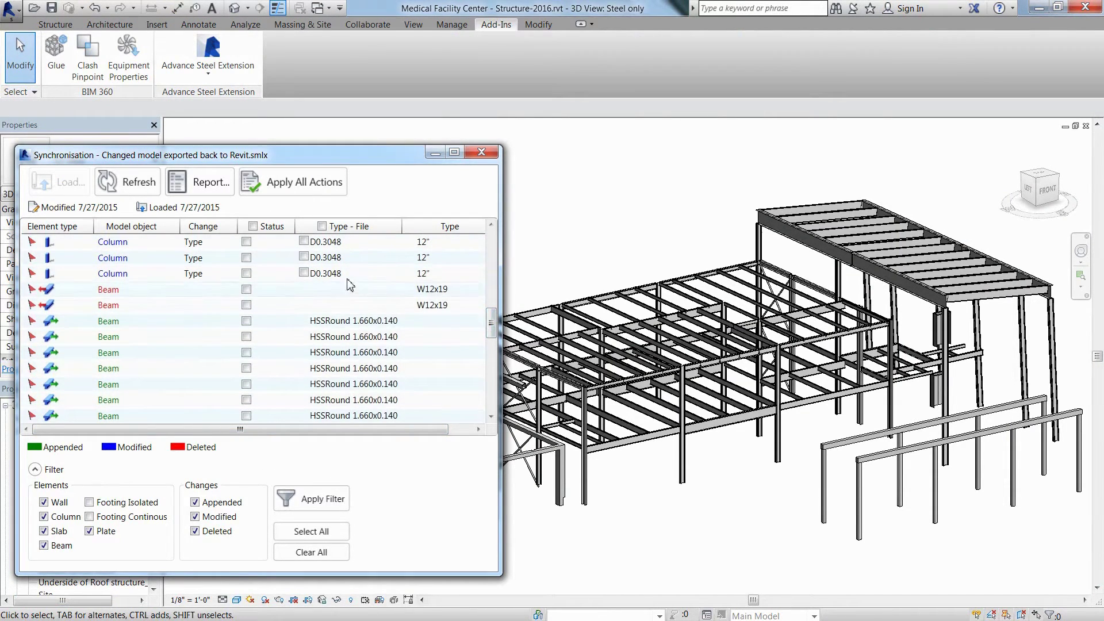
left_click(299, 190)
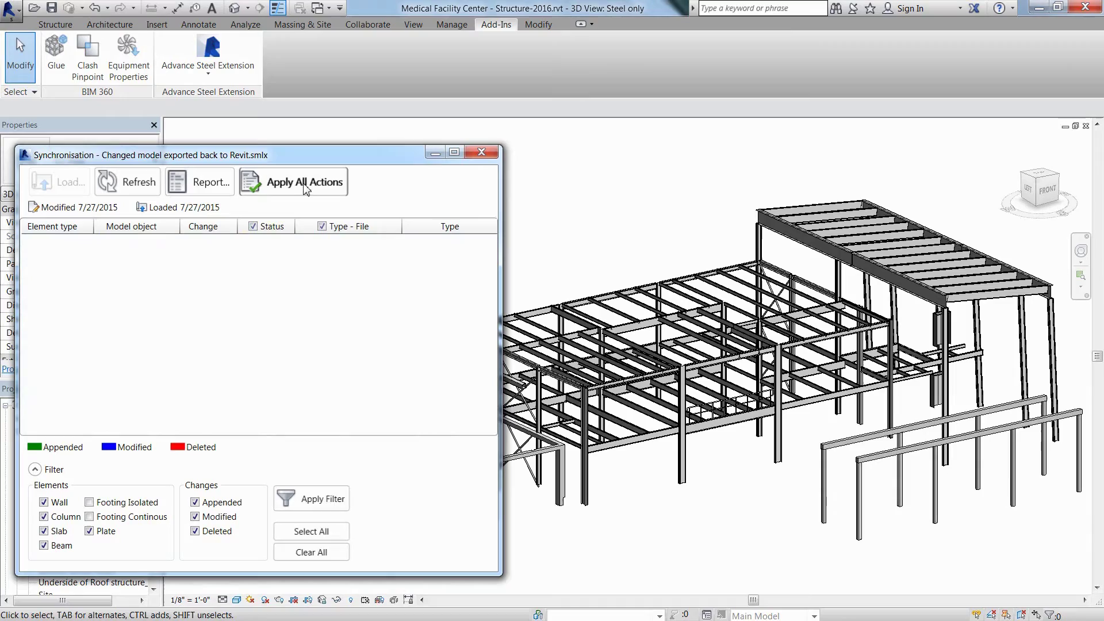
left_click(482, 152)
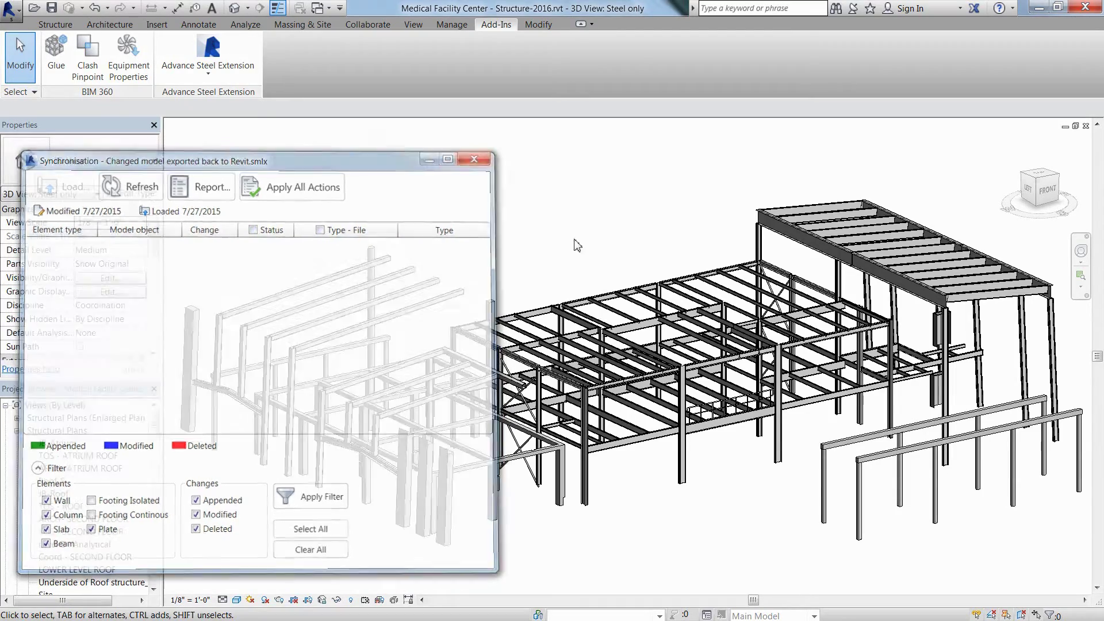
- Pan, zoom and orbit the Steel only view to centre on the new railing
scroll(727, 443, "up", 5)
middle_click_drag(728, 443, 711, 494)
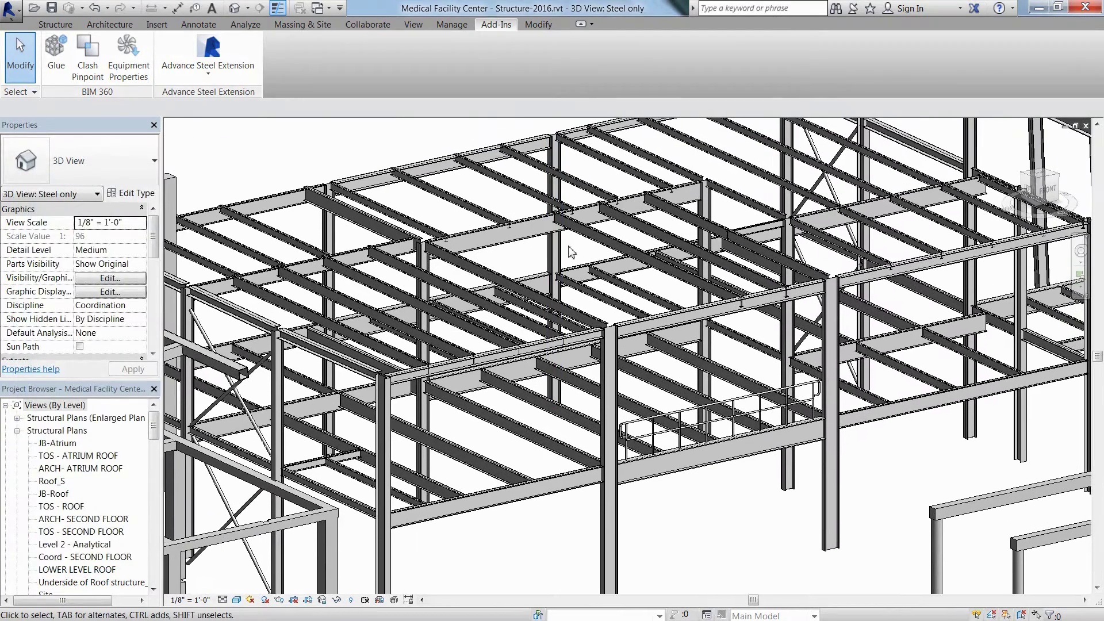
scroll(560, 521, "up", 3)
middle_click_drag(559, 517, 638, 478)
scroll(586, 549, "down", 2)
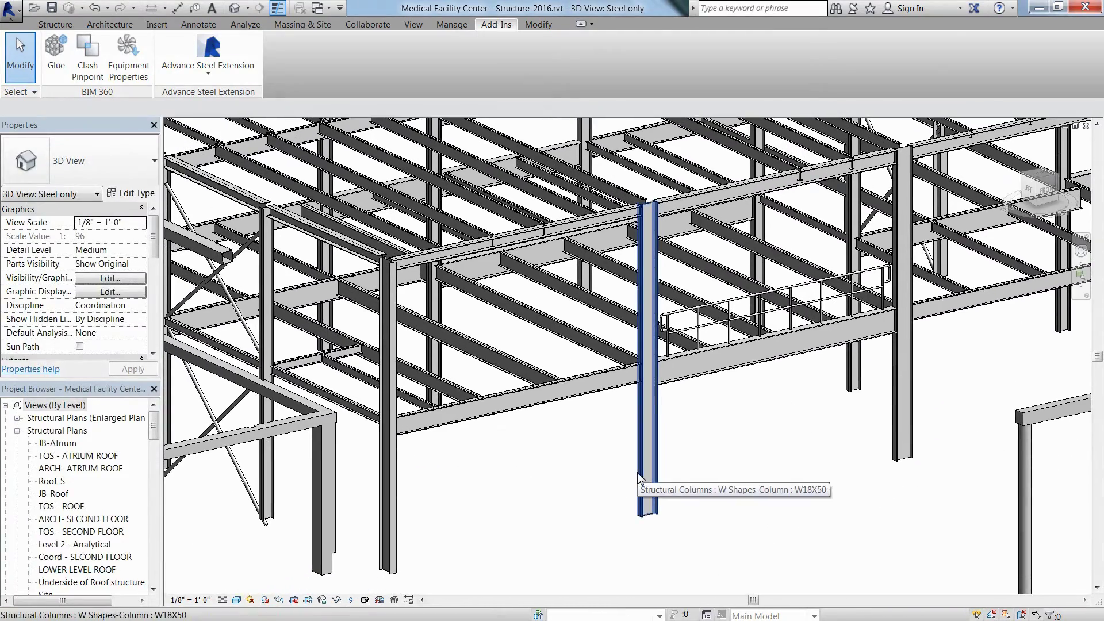
scroll(778, 448, "down", 2)
middle_click_drag(779, 449, 597, 411)
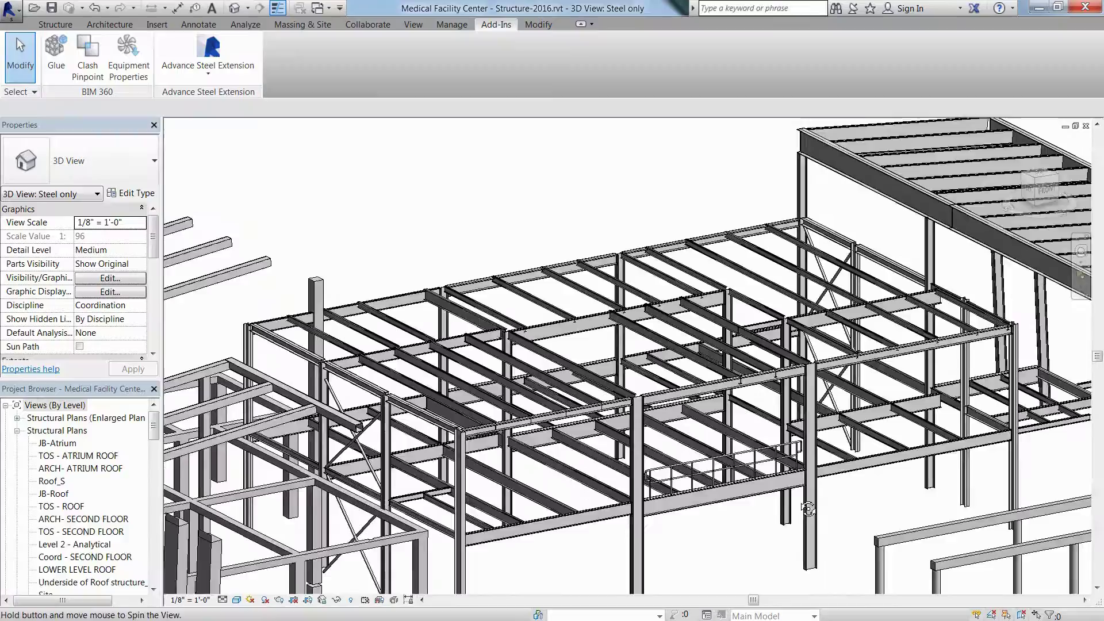
- Open the {3D} view, orbit to the front-right side and zoom in on the railing
double_click(48, 456)
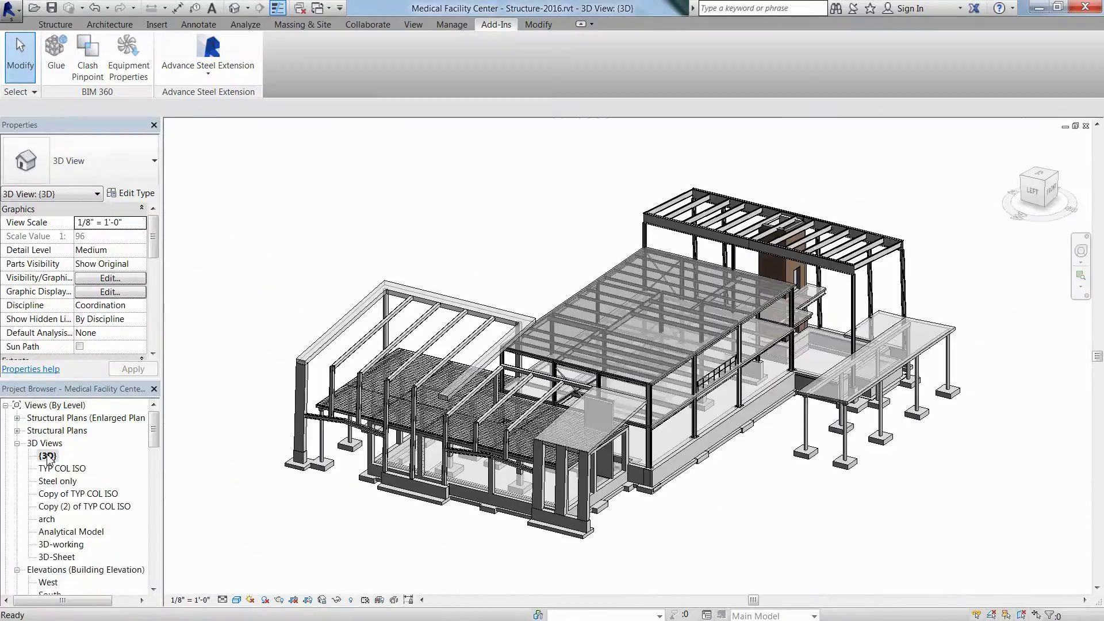
middle_click_drag(678, 397, 736, 399, "shift")
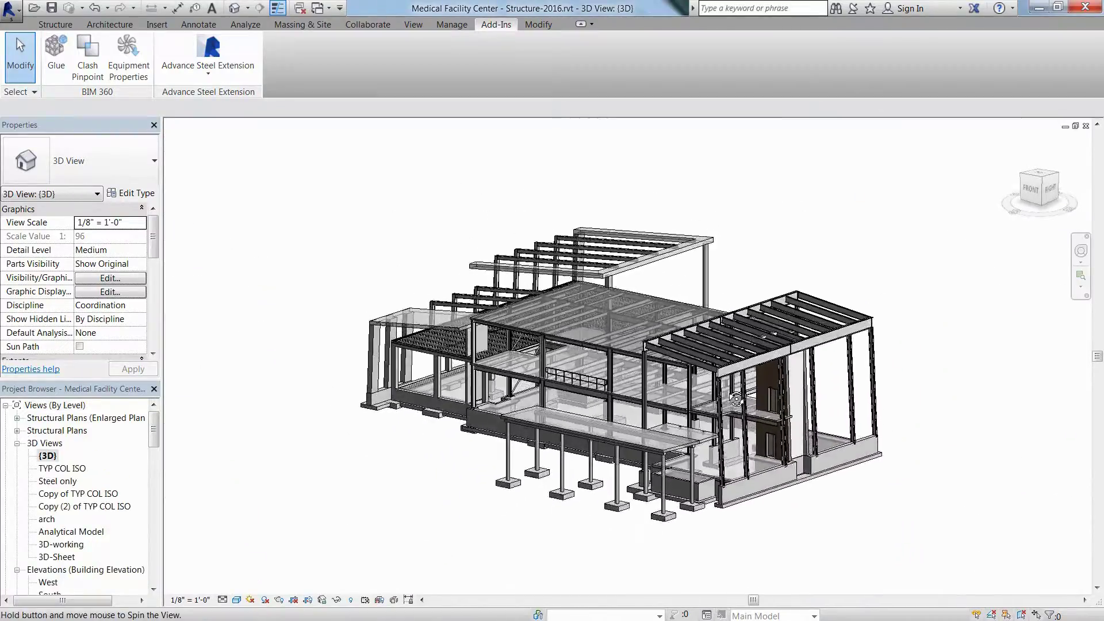
scroll(575, 373, "up", 5)
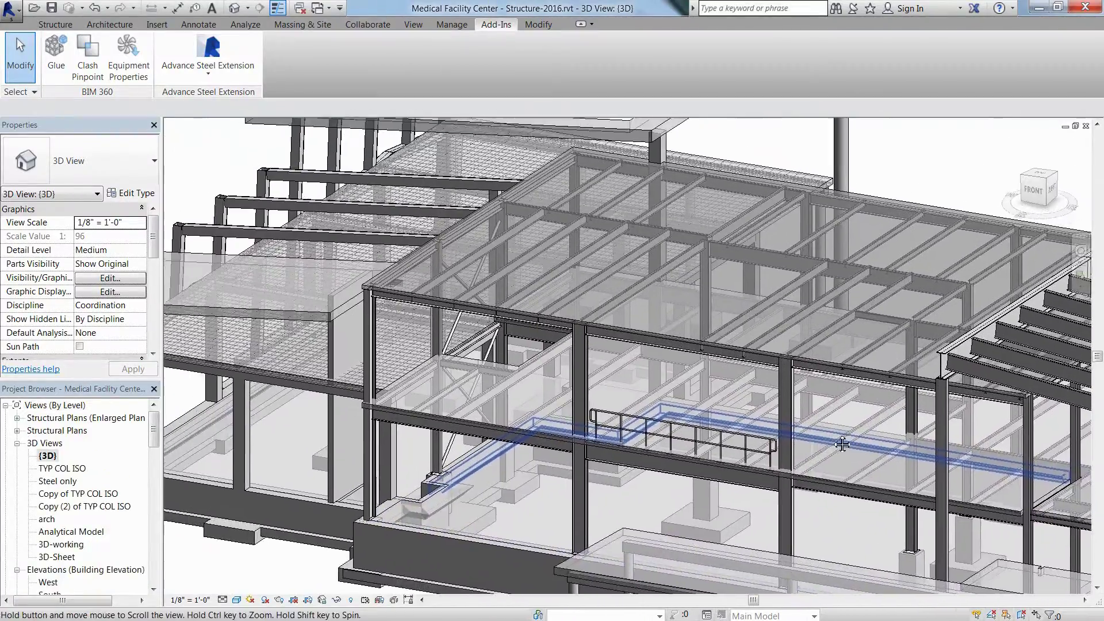
scroll(920, 215, "up", 2)
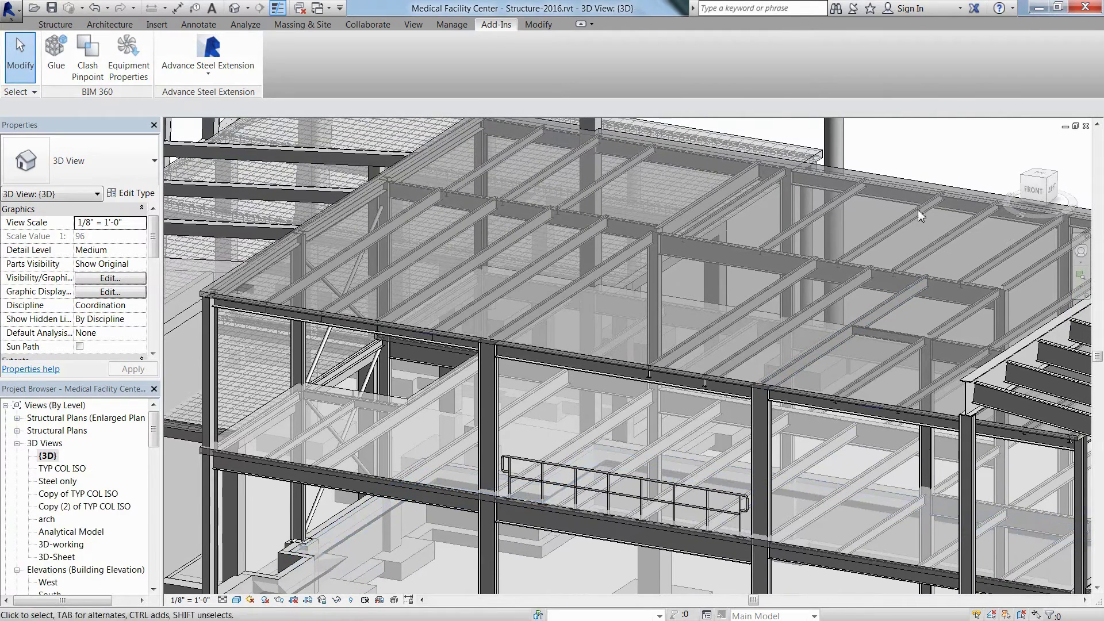